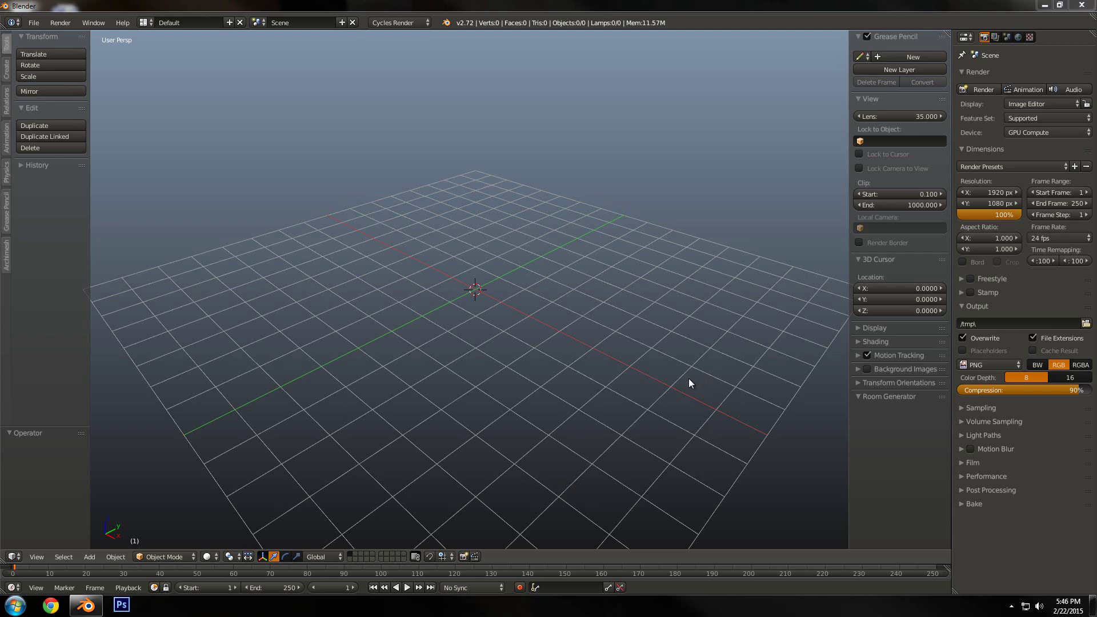
Add a ground plane scaled to 8.
middle_drag(532, 362, 460, 348)
key(shift+a)
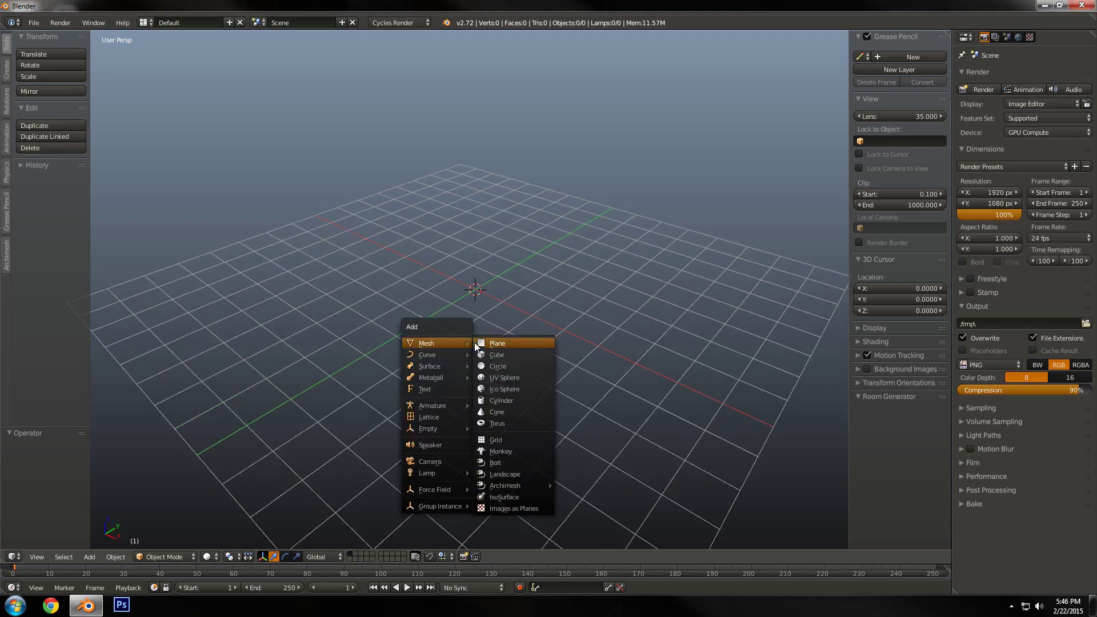
click(478, 342)
key(s)
key(8)
key(Return)
Add a Suzanne monkey mesh raised 1 unit along Z.
key(shift+a)
mouse_move(478, 342)
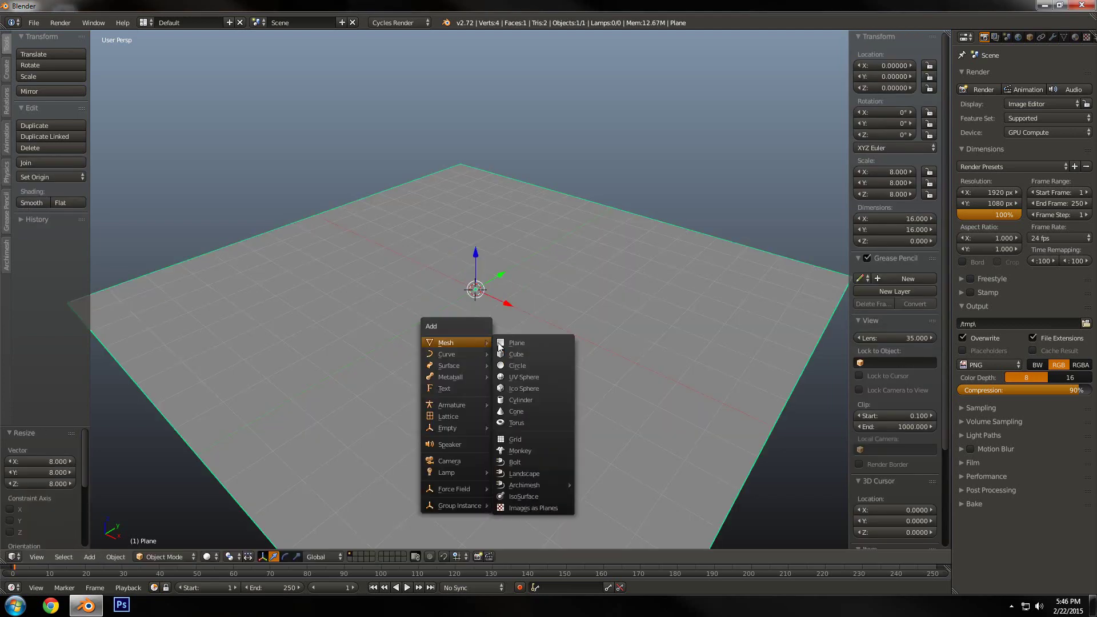
click(528, 445)
key(g)
key(z)
key(1)
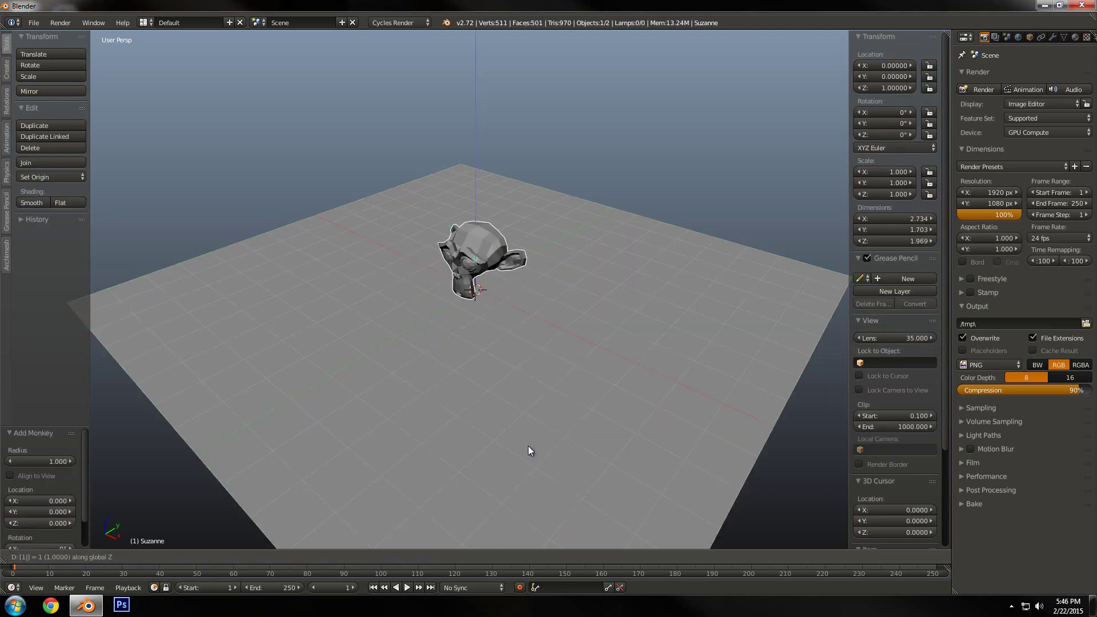
key(Return)
Subdivide Suzanne to level 3, shade it smooth, and frame it from a frontal angle.
key(ctrl+3)
key(z)
click(355, 414)
key(KP_Decimal)
middle_drag(459, 400, 700, 219)
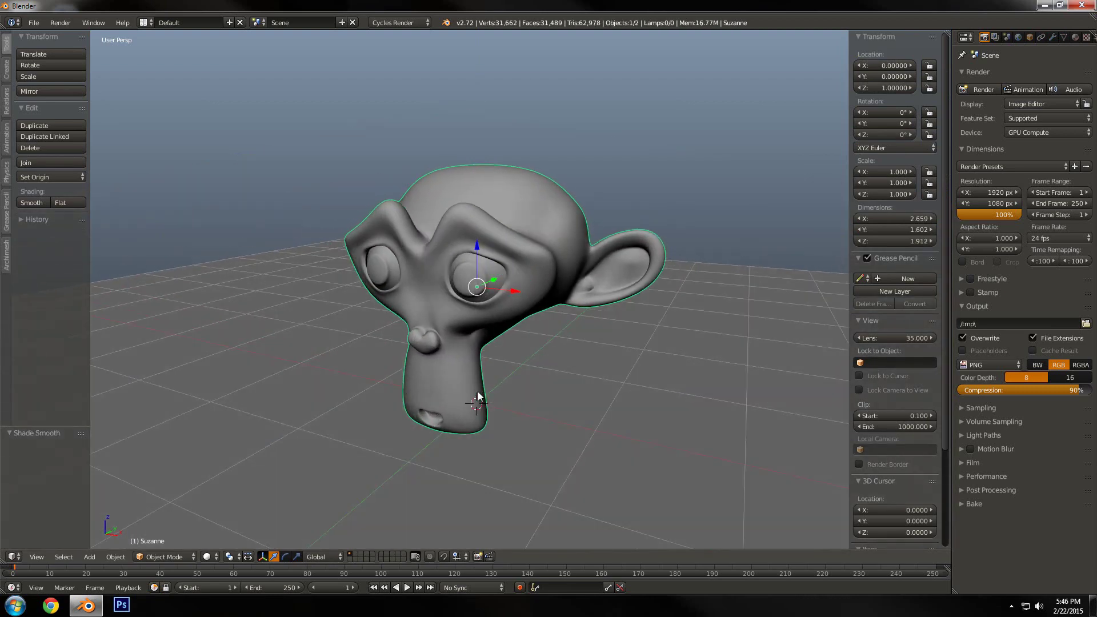
middle_drag(512, 301, 515, 324)
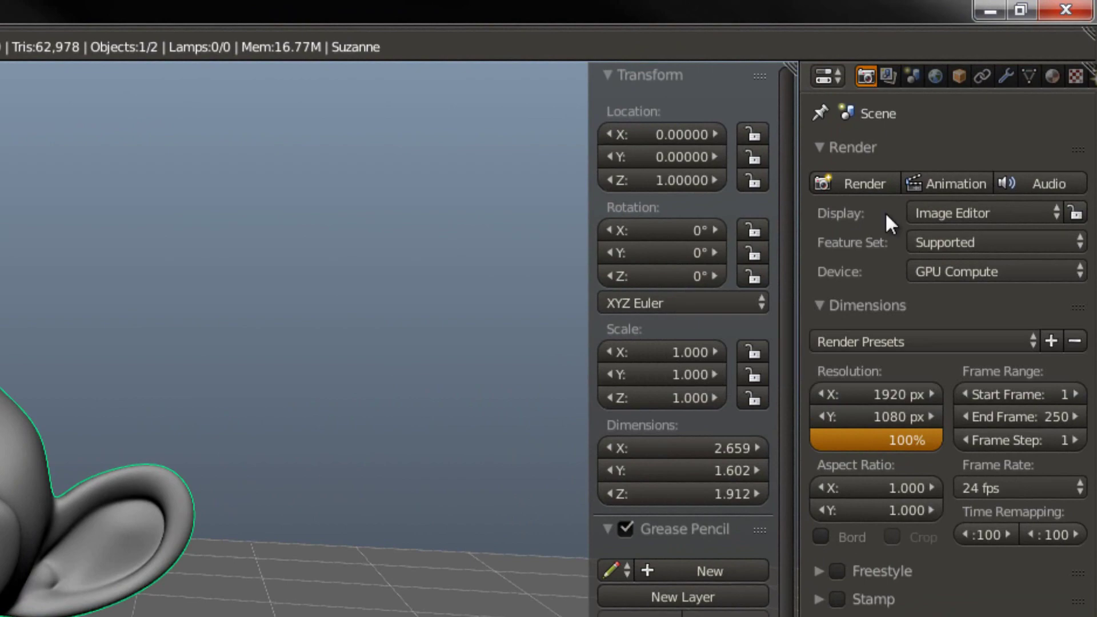
click(921, 271)
click(937, 216)
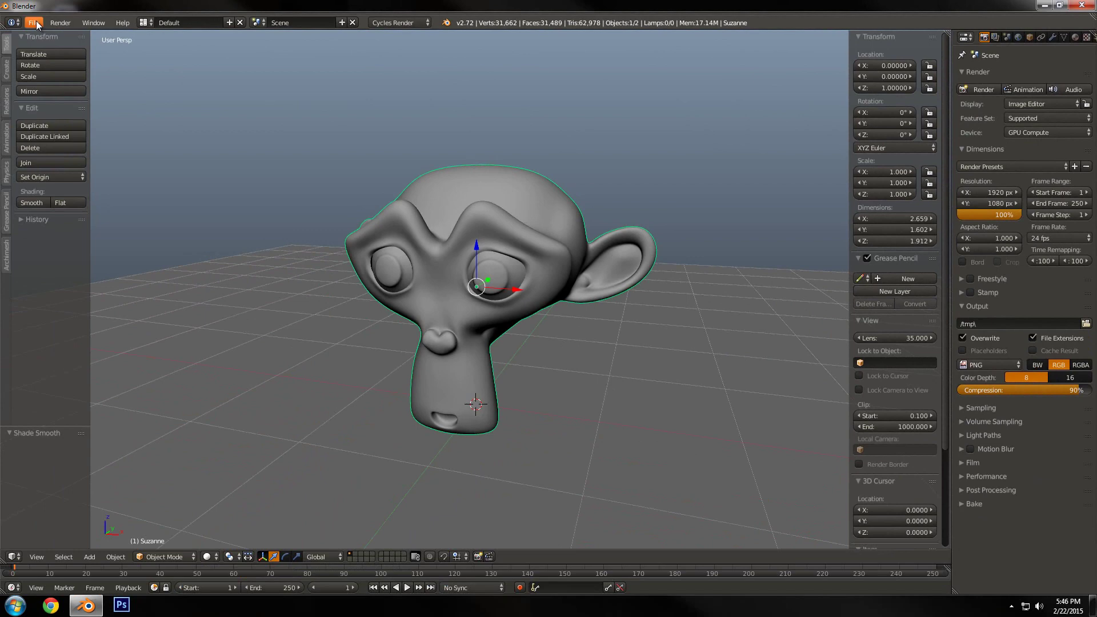
click(36, 20)
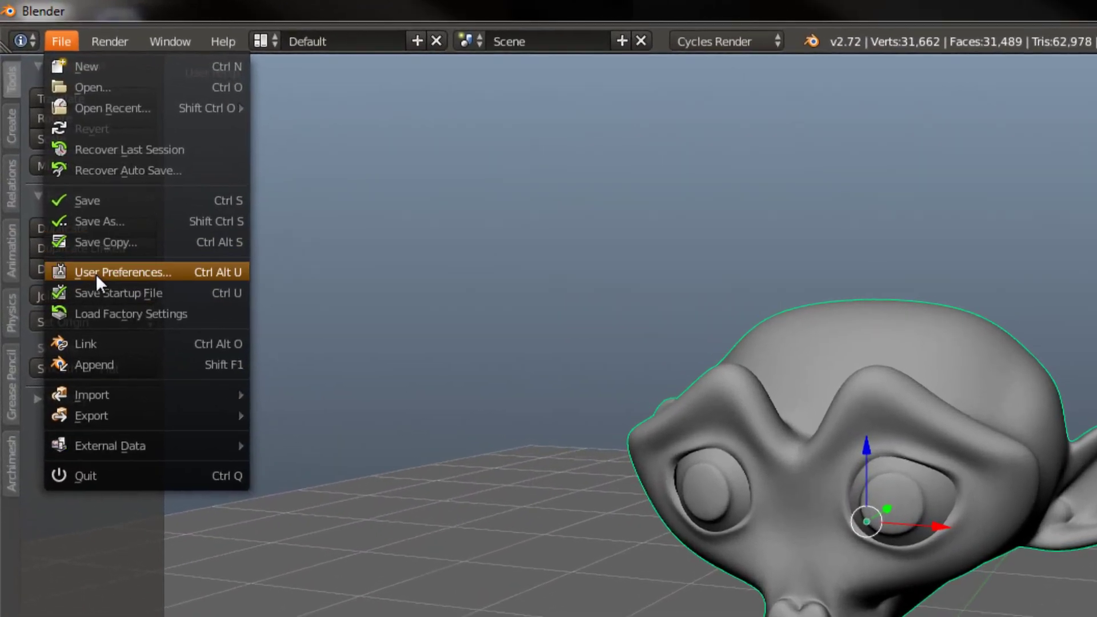
click(86, 211)
click(574, 60)
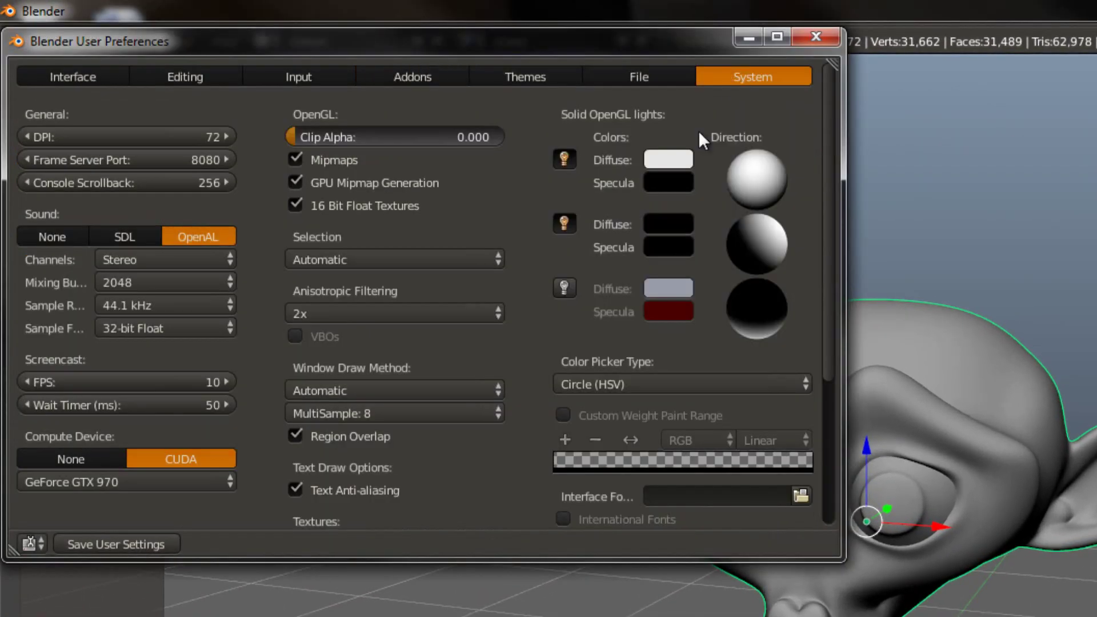
click(126, 481)
click(116, 462)
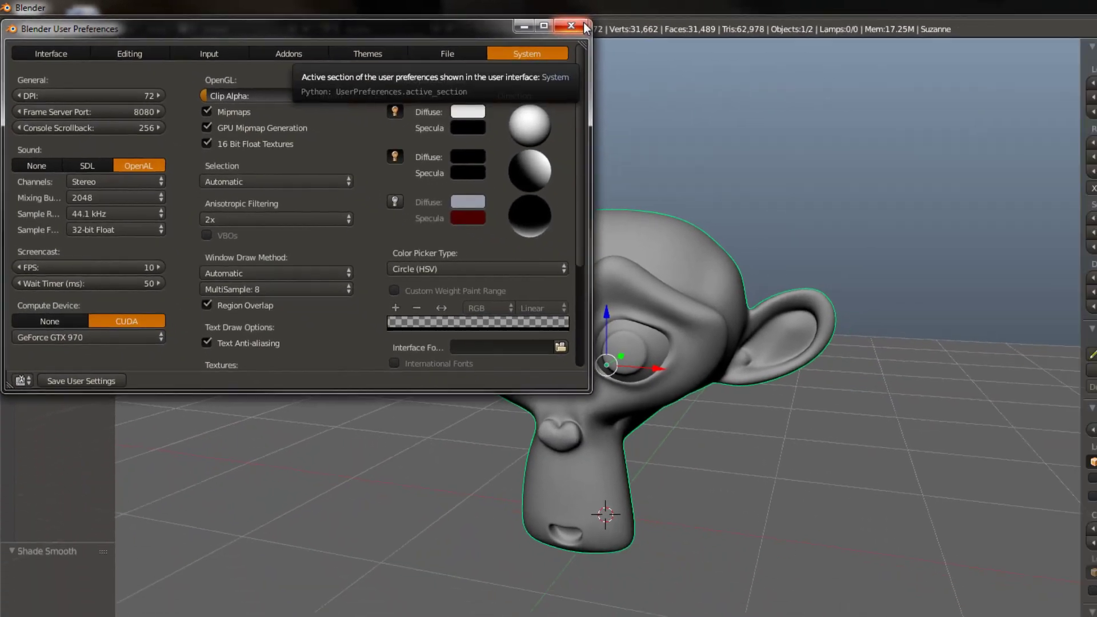
click(754, 33)
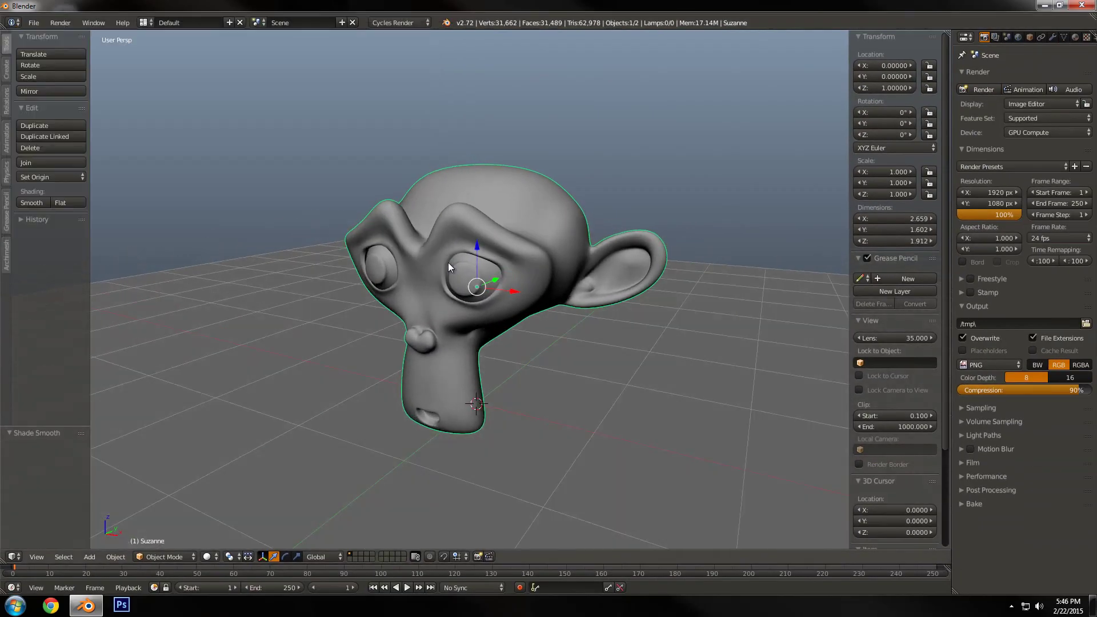
Switch the viewport shading to Rendered for a live Cycles preview.
click(208, 557)
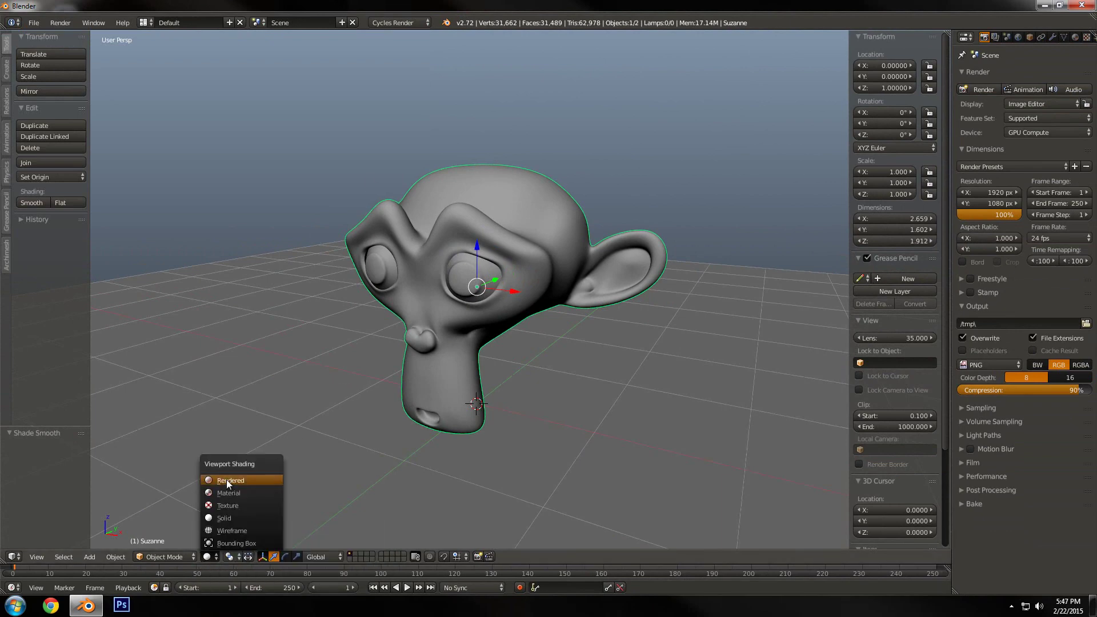
click(227, 479)
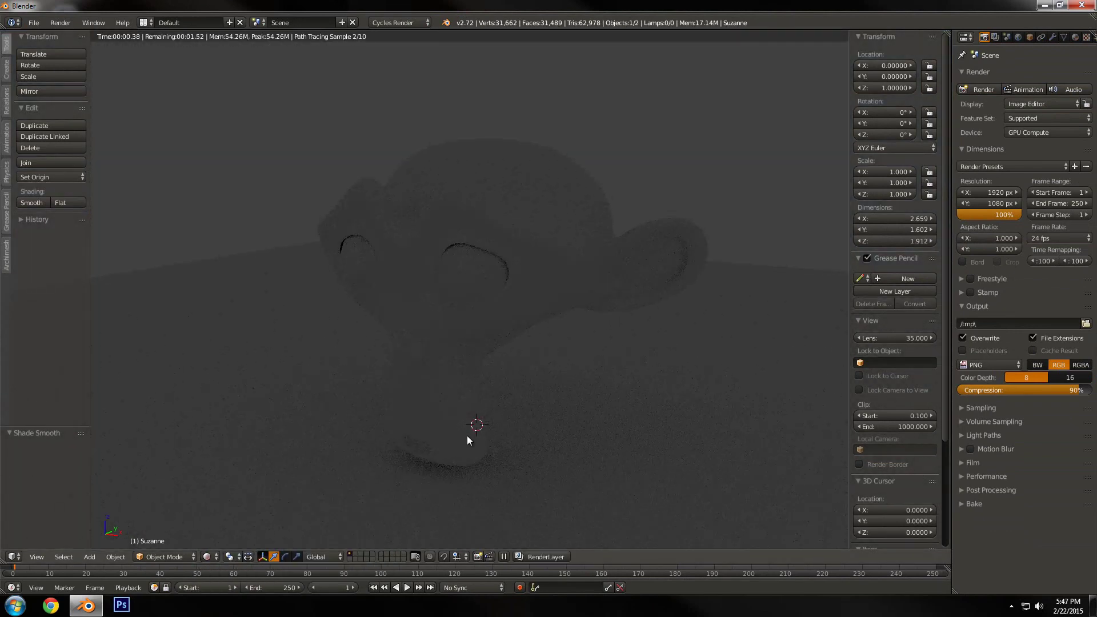
middle_drag(458, 452, 456, 434)
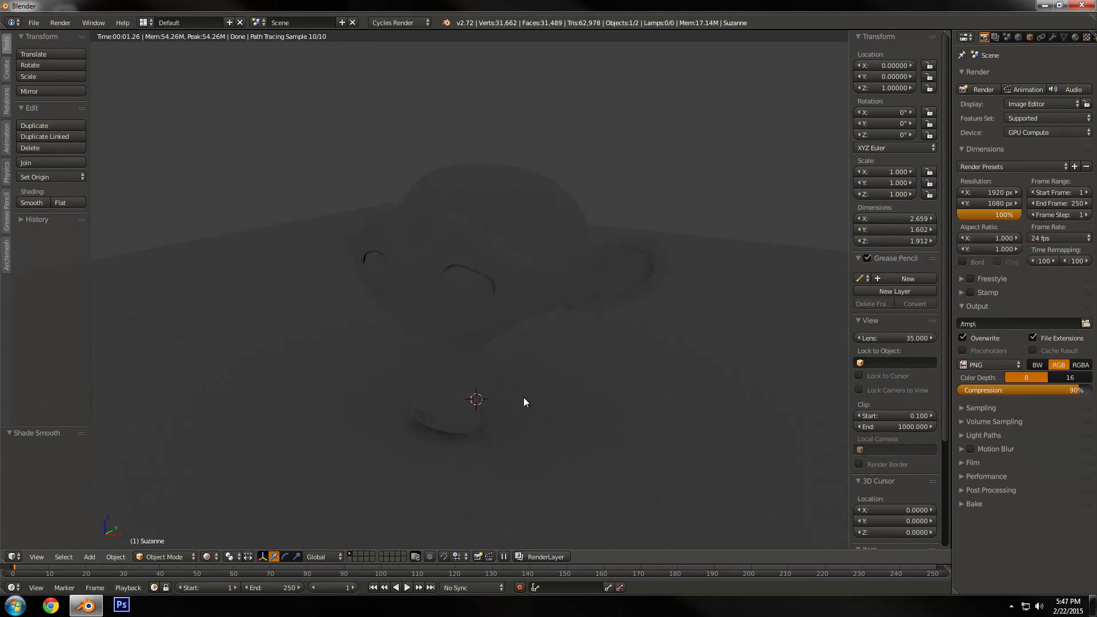
Set the world colour to neutral grey with saturation 0 and value 0.227.
click(1016, 38)
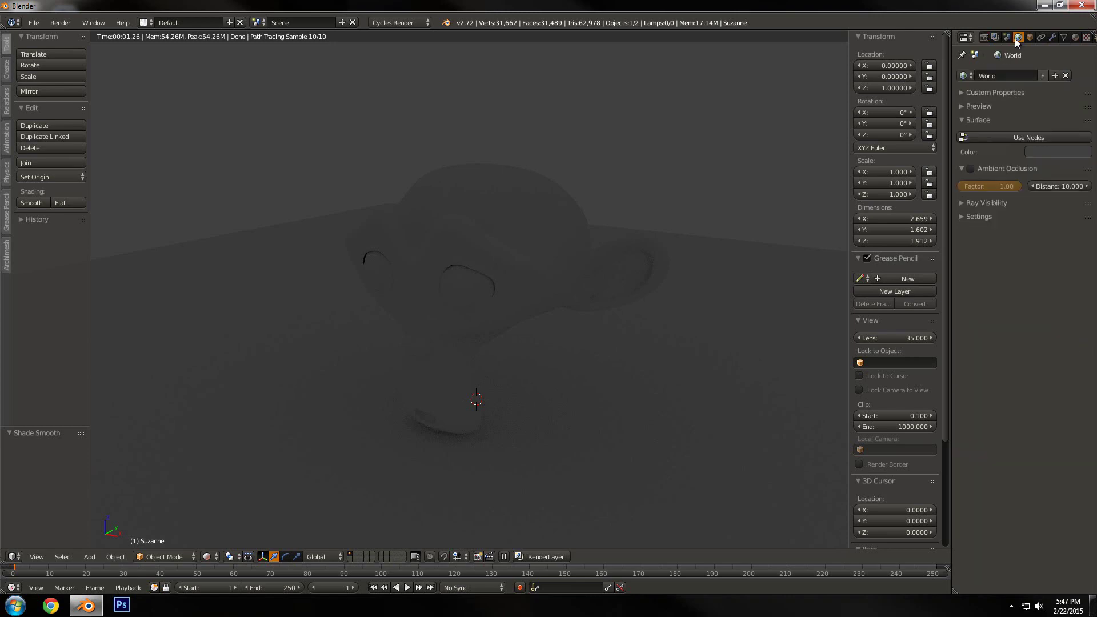
click(1029, 148)
drag(1087, 191, 1083, 223)
click(989, 193)
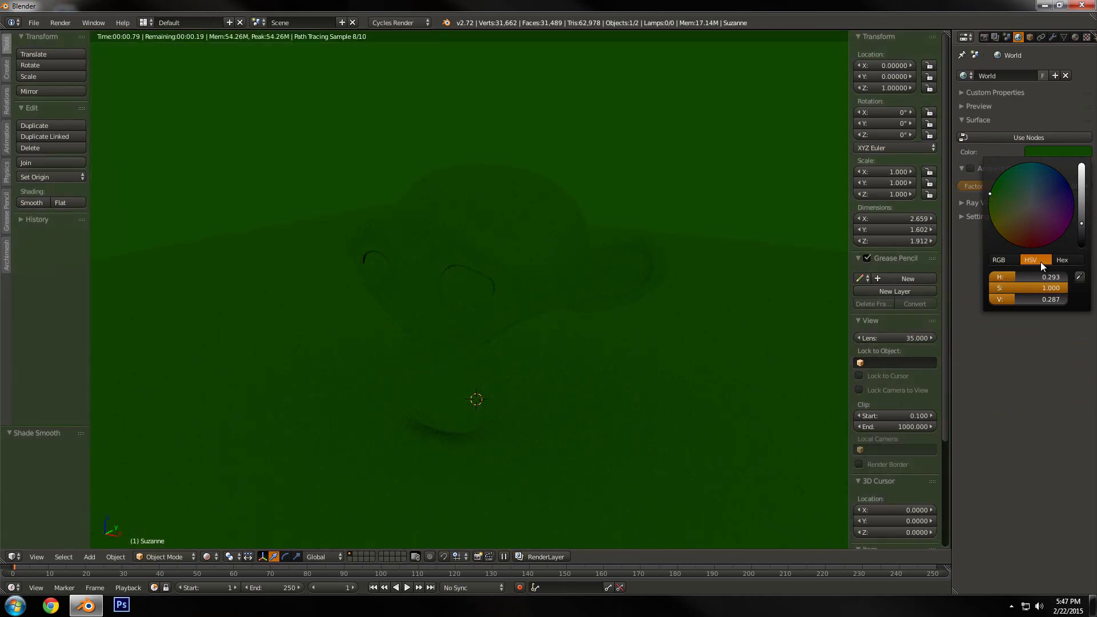
drag(1032, 289, 892, 282)
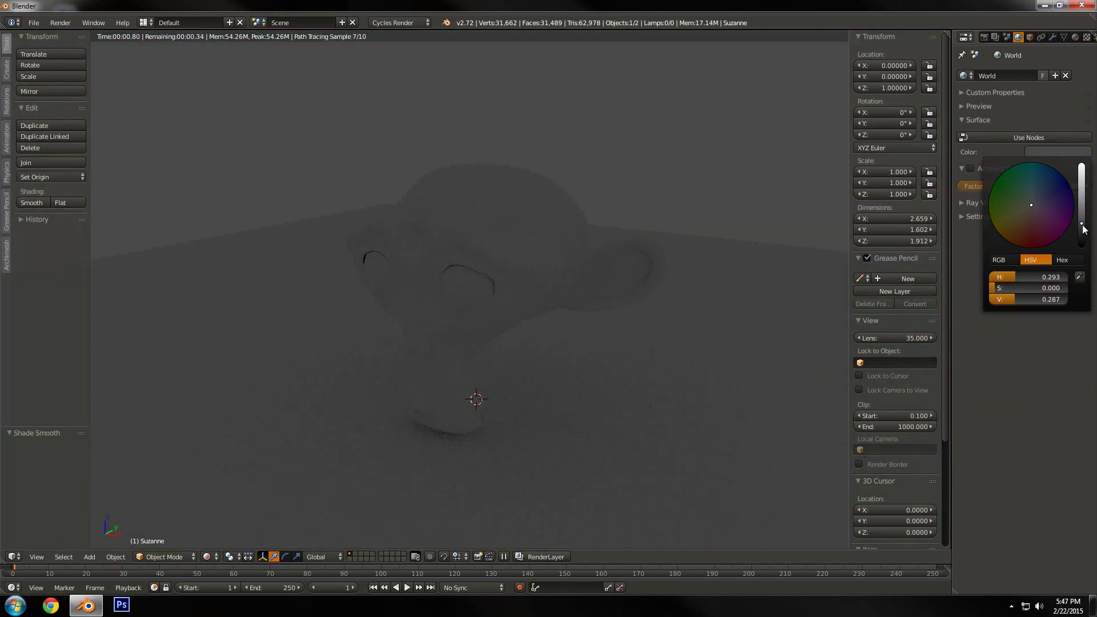
click(1083, 229)
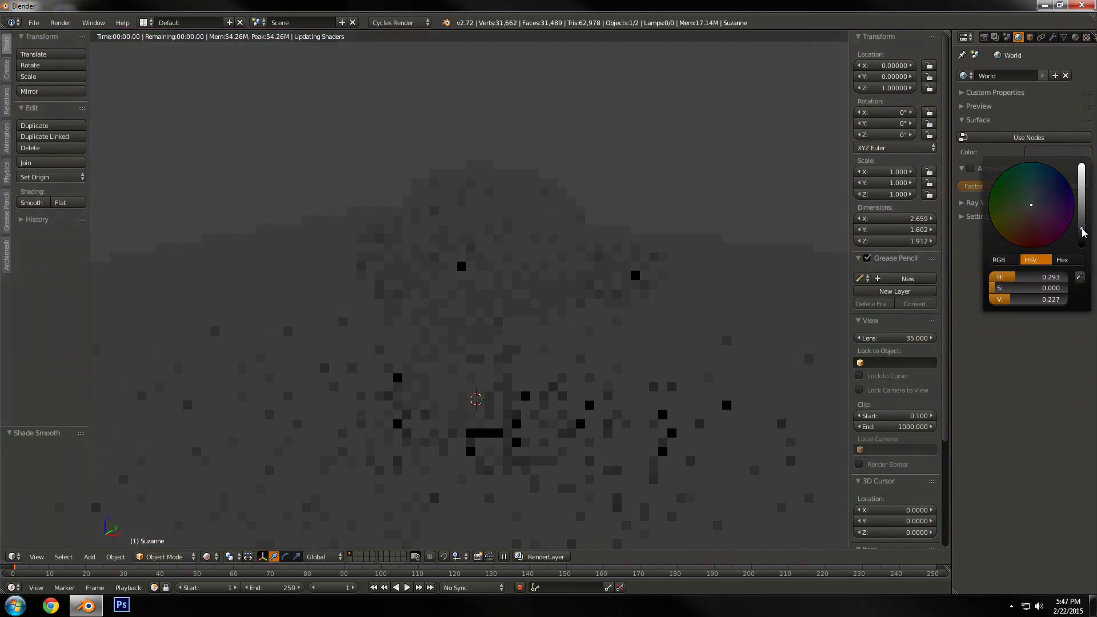
click(983, 38)
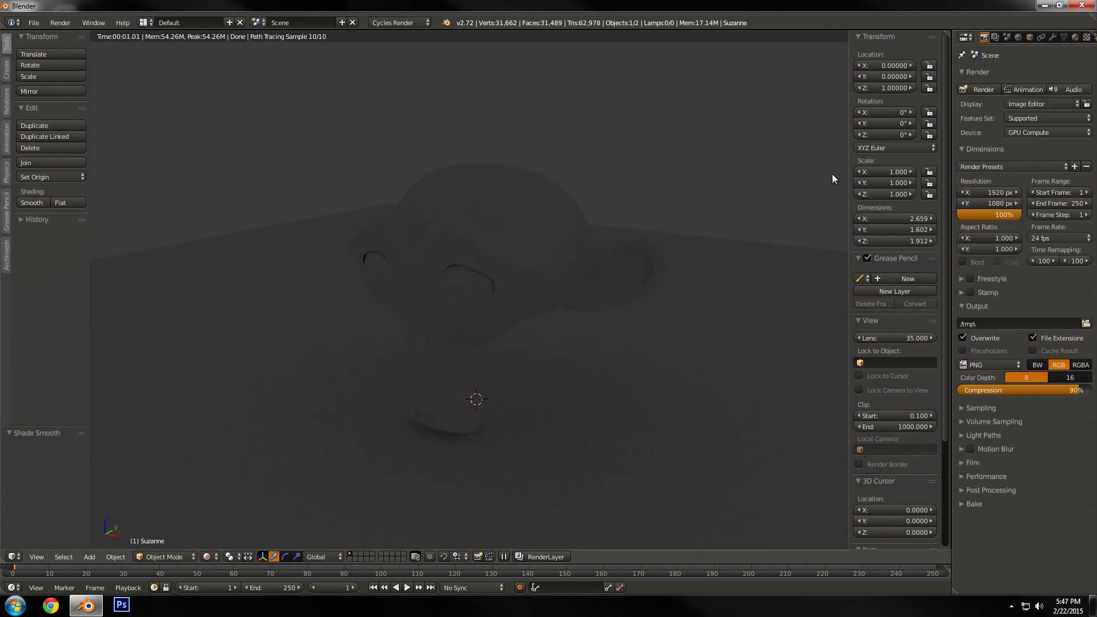
mouse_move(484, 302)
middle_down()
mouse_move(487, 283)
mouse_move(503, 309)
mouse_move(491, 312)
middle_up()
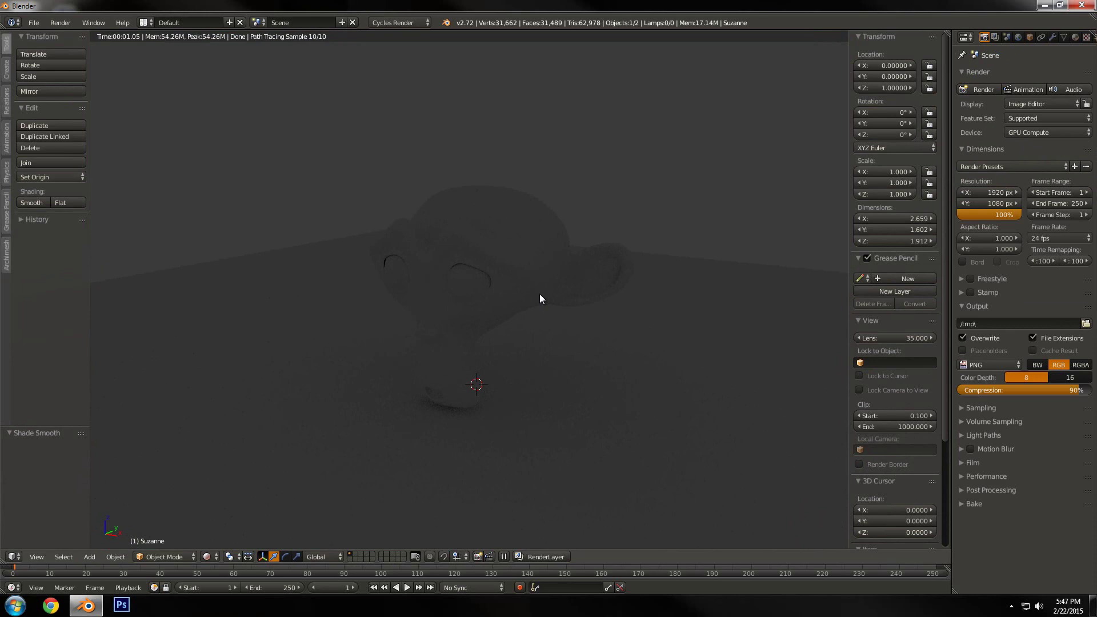
Add a point lamp and raise it to Z 4.179 above Suzanne.
key(shift+a)
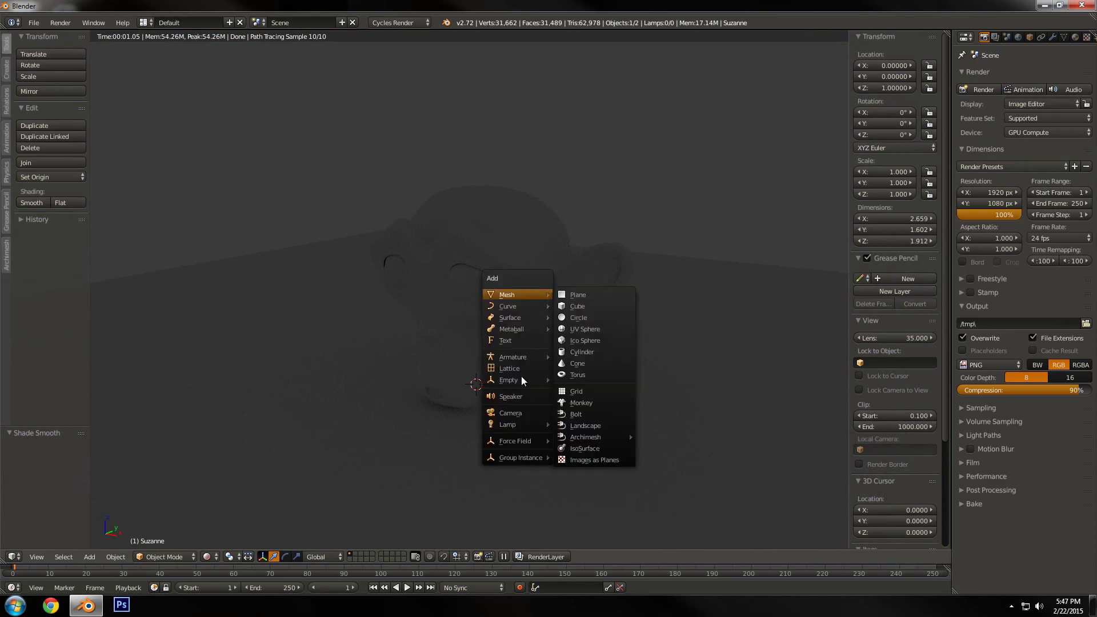
mouse_move(517, 425)
click(558, 424)
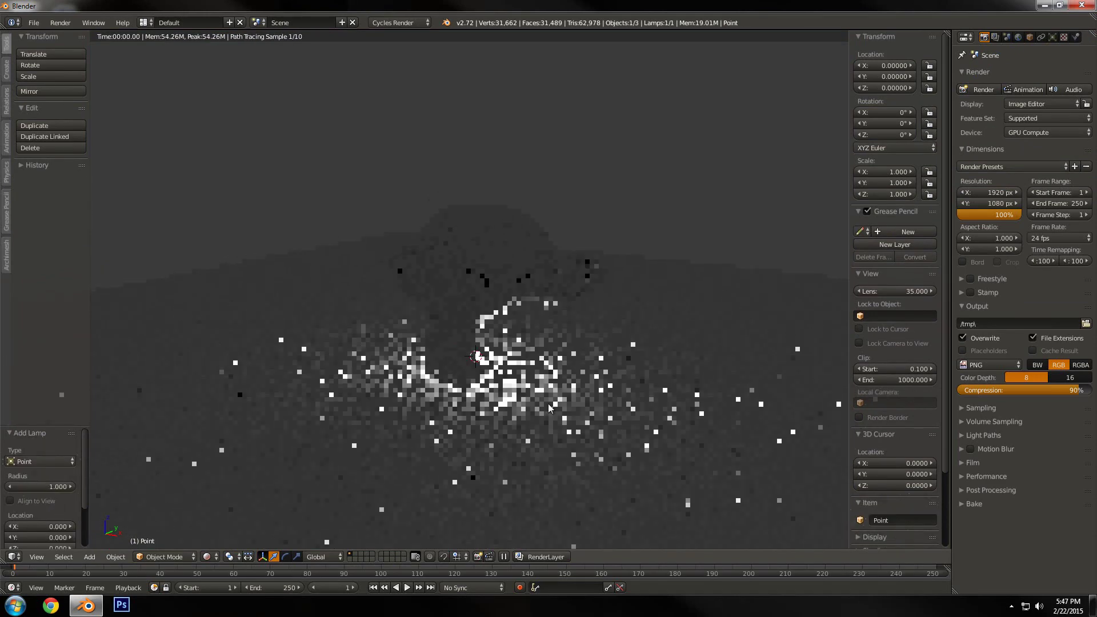
key(g)
key(z)
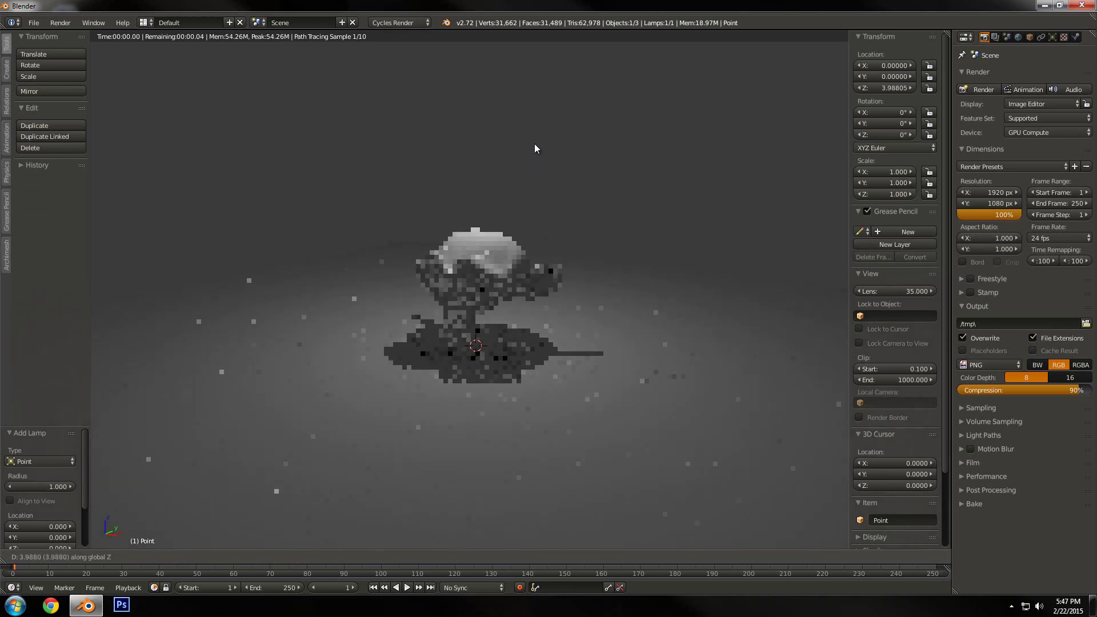
click(542, 163)
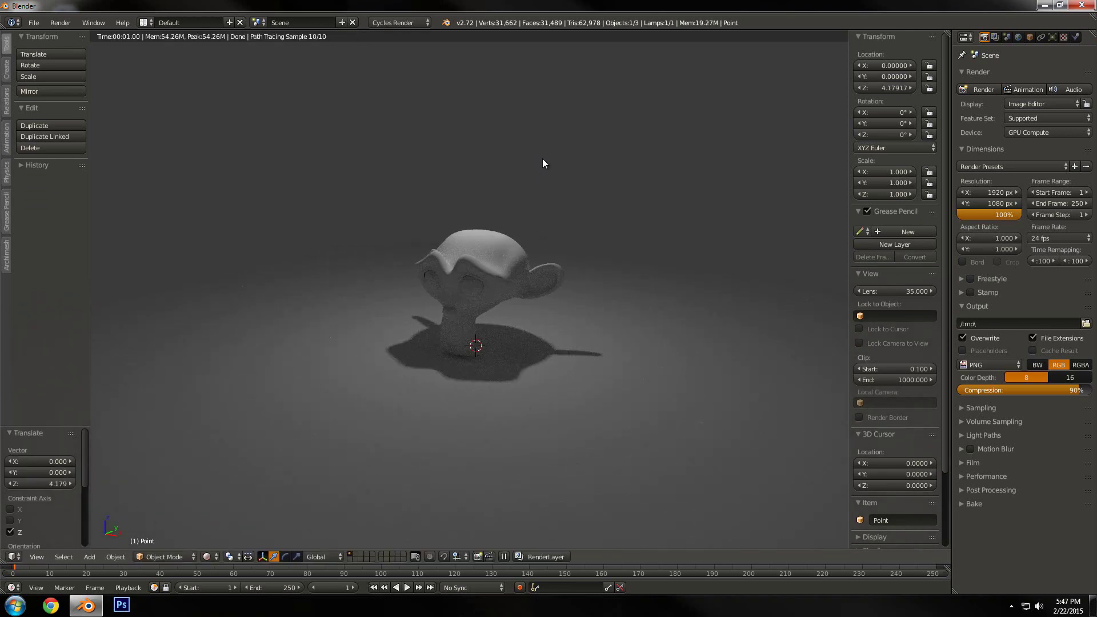
Check the lit render from another angle, then return to Solid shading.
middle_drag(552, 214, 540, 259)
scroll(539, 260, up, 3)
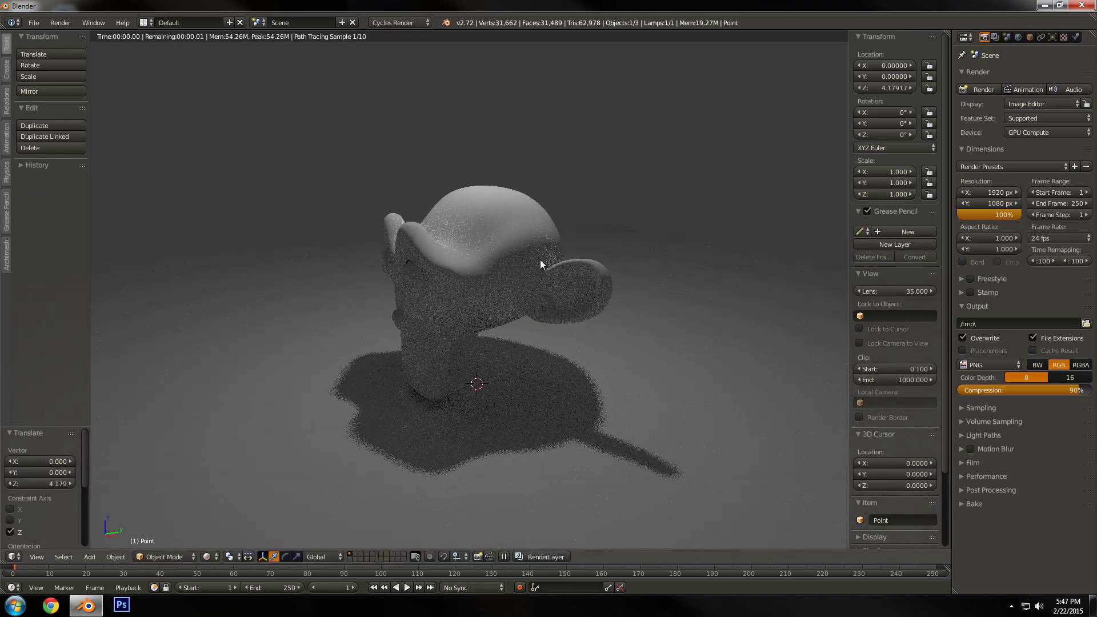
key(z)
key(z)
scroll(488, 263, down, 5)
scroll(470, 274, up, 3)
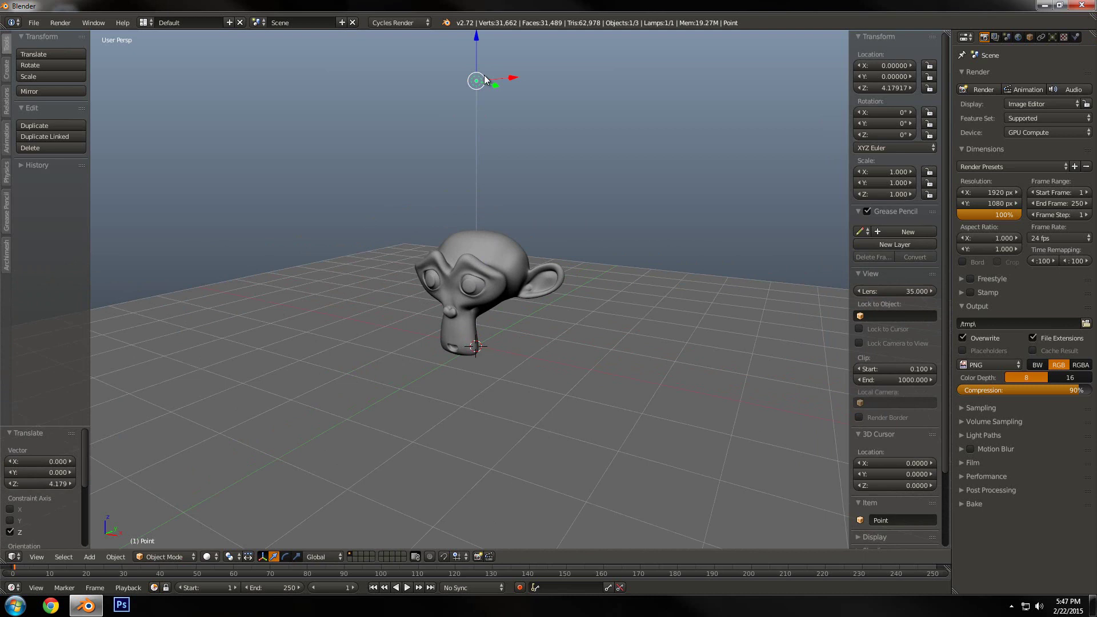
Replace the lamp with a plane raised to Z 7.026 and scaled to 3.146.
key(x)
click(481, 139)
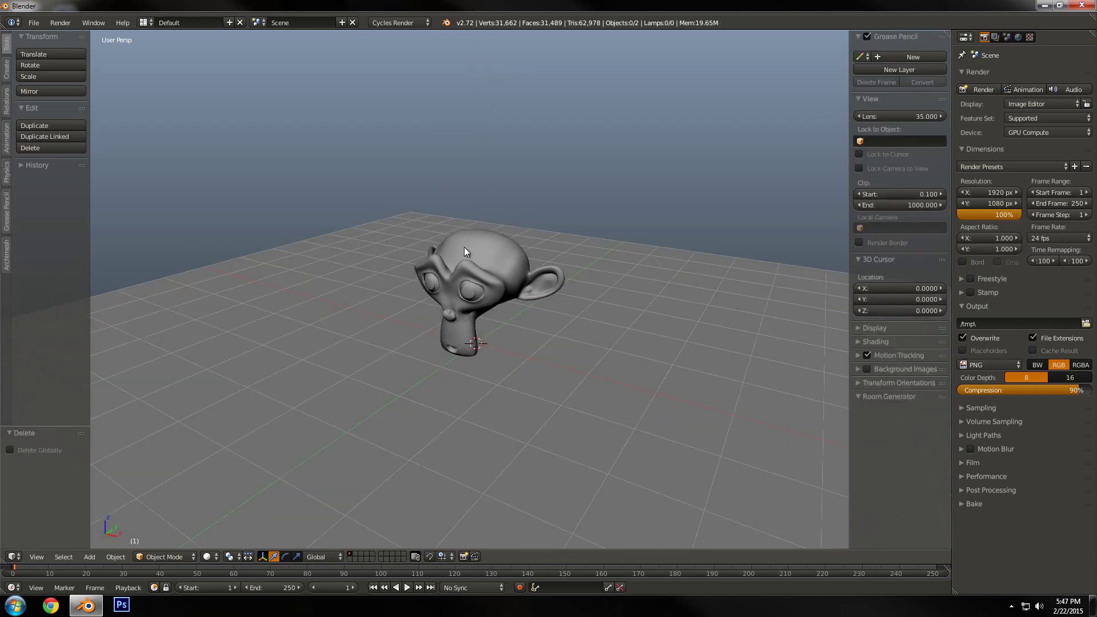
key(shift+a)
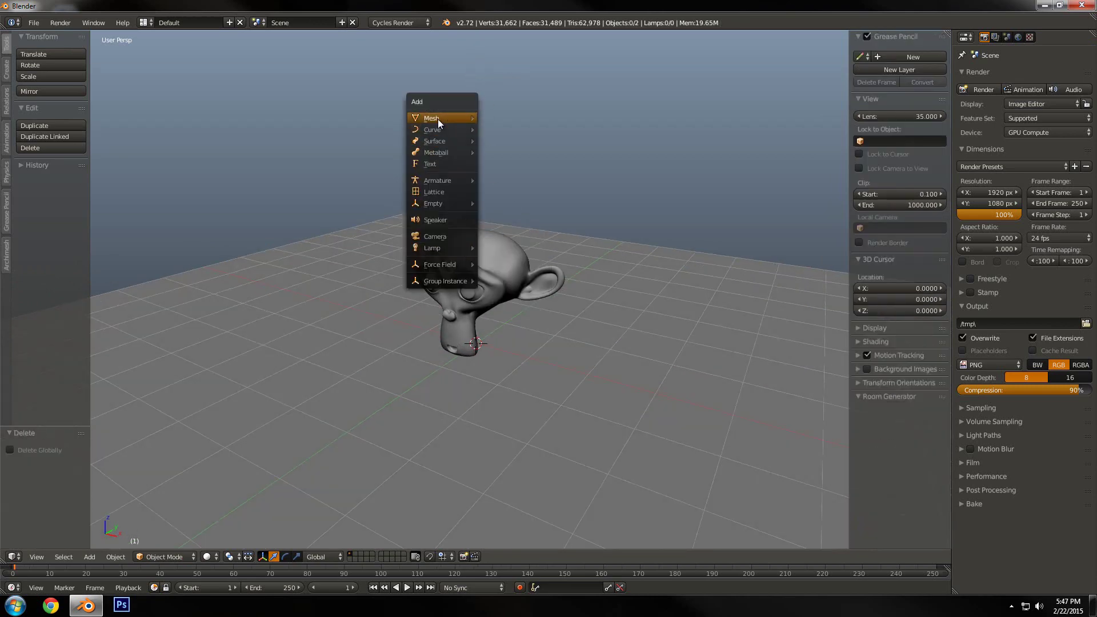
click(484, 117)
key(g)
key(z)
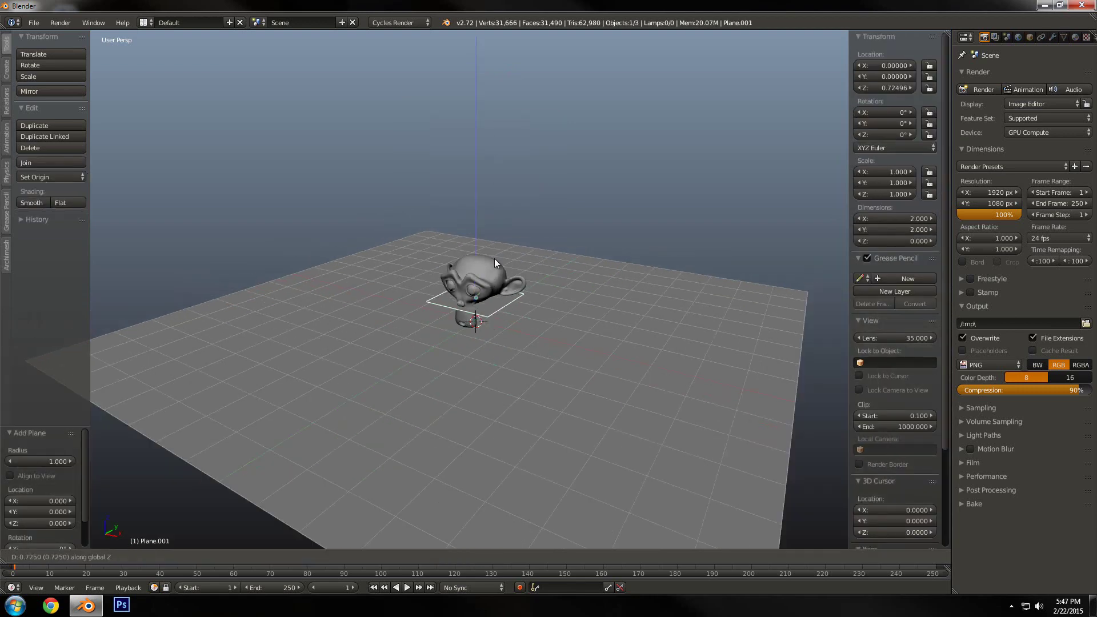
click(474, 59)
middle_drag(472, 197, 521, 108)
key(s)
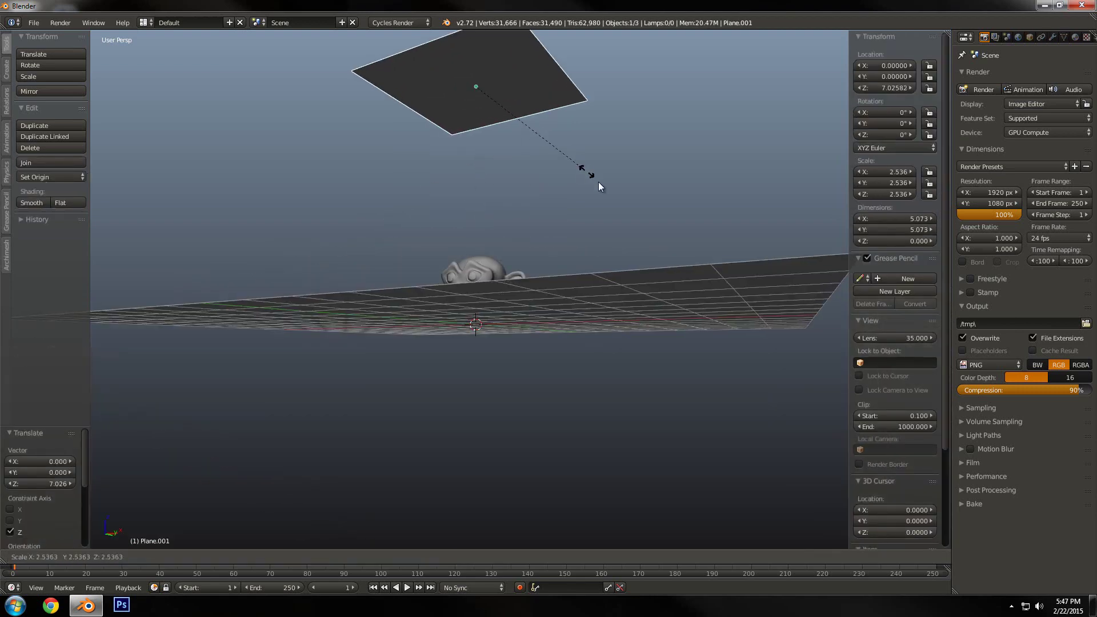
click(612, 193)
middle_drag(612, 193, 588, 212)
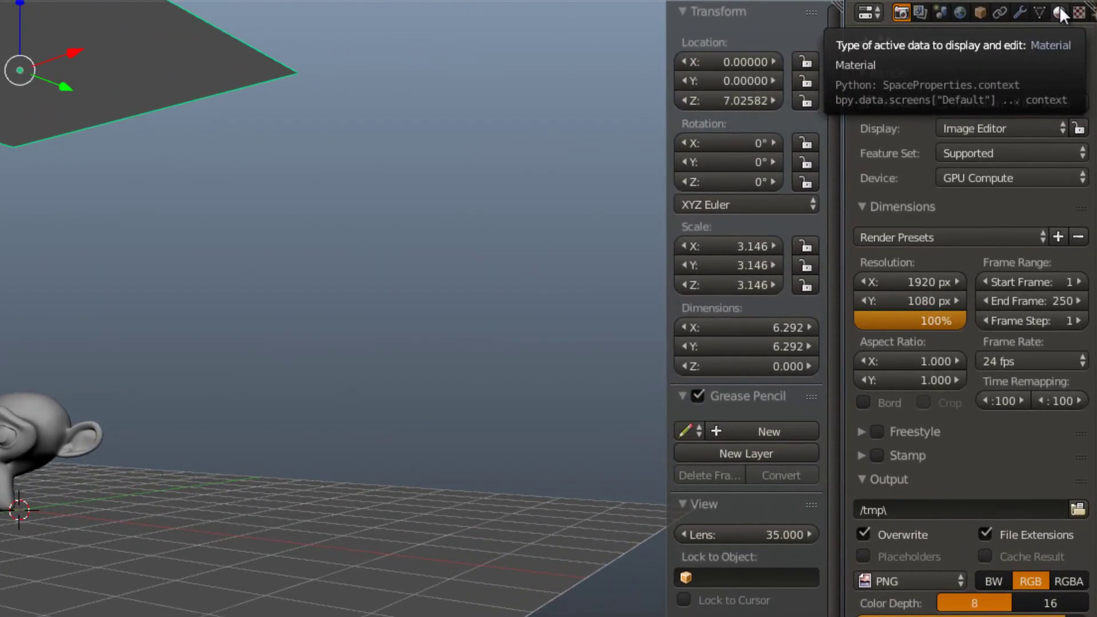
Give the overhead plane a new material named 'Light'.
click(1060, 7)
click(914, 148)
click(912, 137)
text(Light)
key(Return)
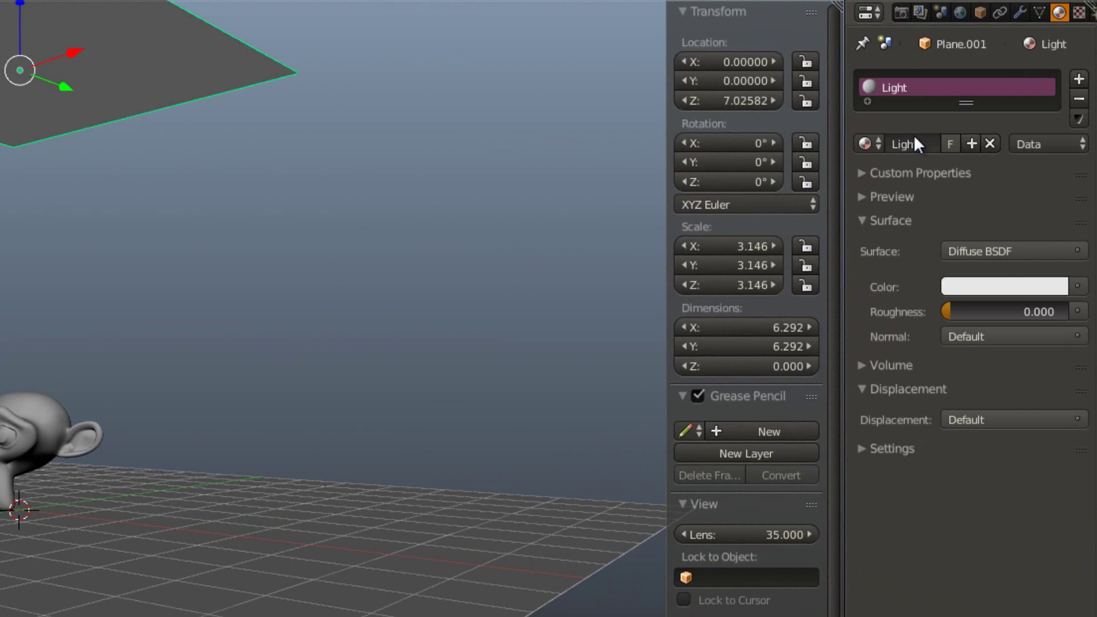
Make the Light material an Emission shader and switch the viewport to Rendered.
click(983, 251)
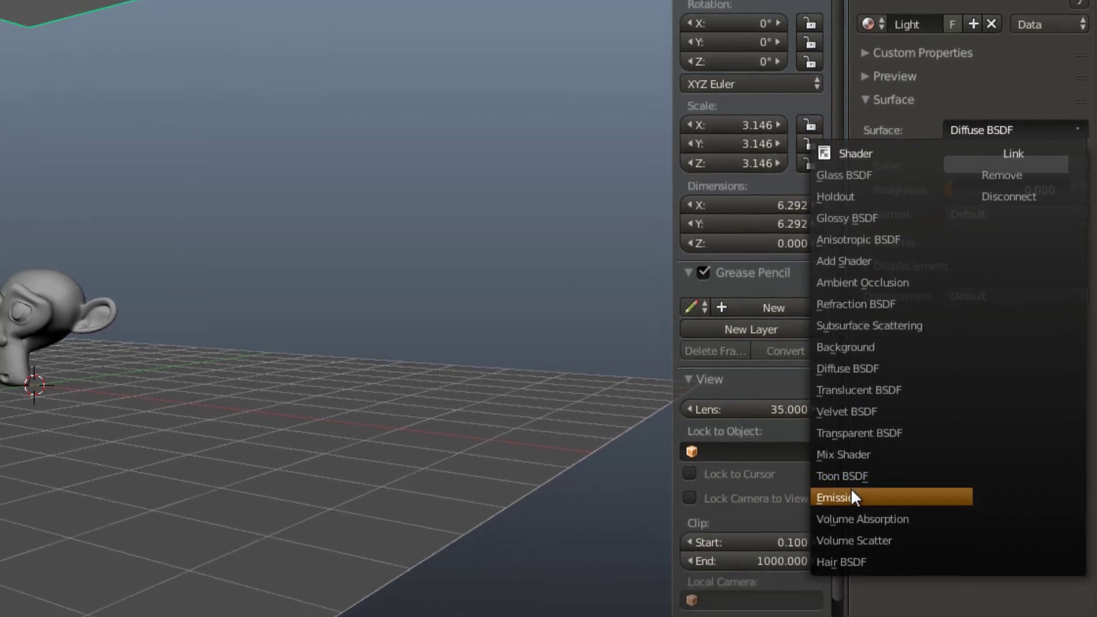
click(850, 497)
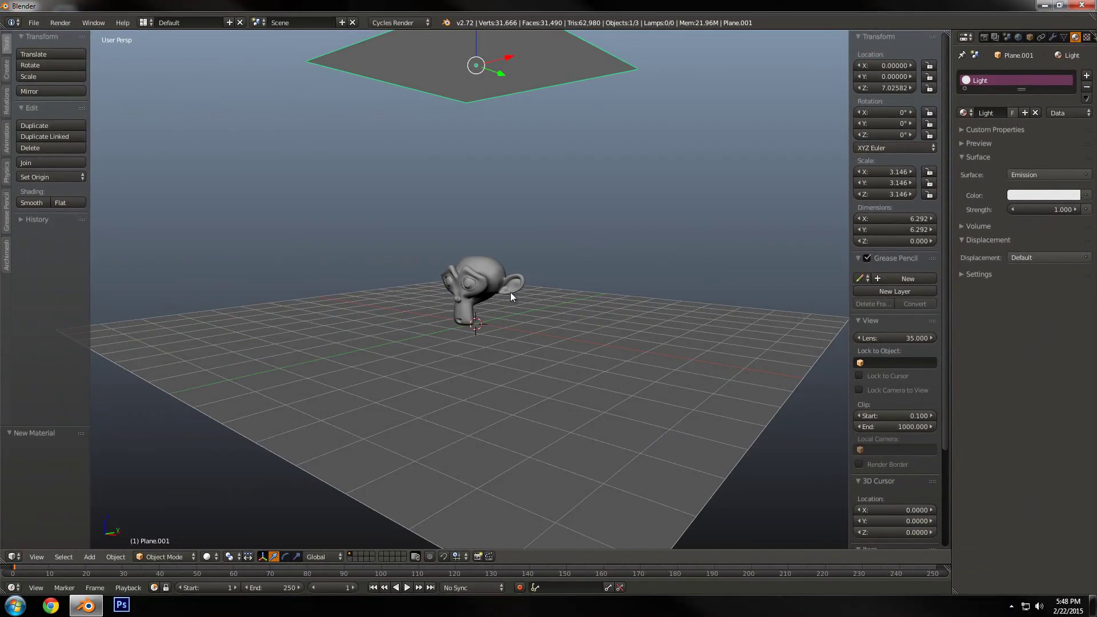
key(z)
click(567, 248)
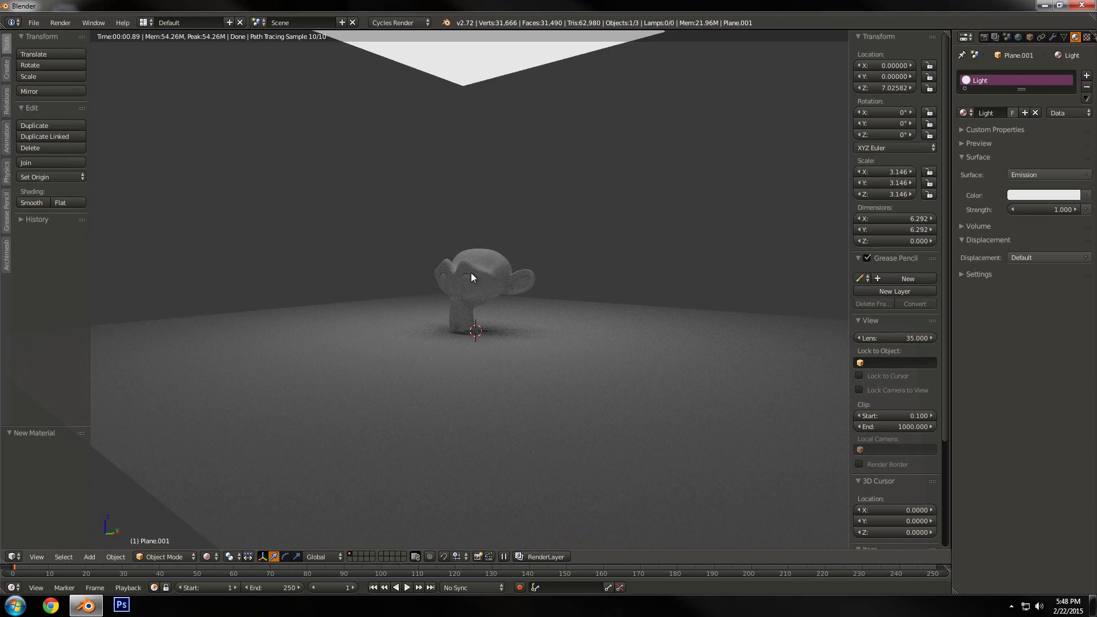
Set the emission strength to 2 and zoom in on the lit Suzanne.
click(1052, 210)
text(2)
key(Return)
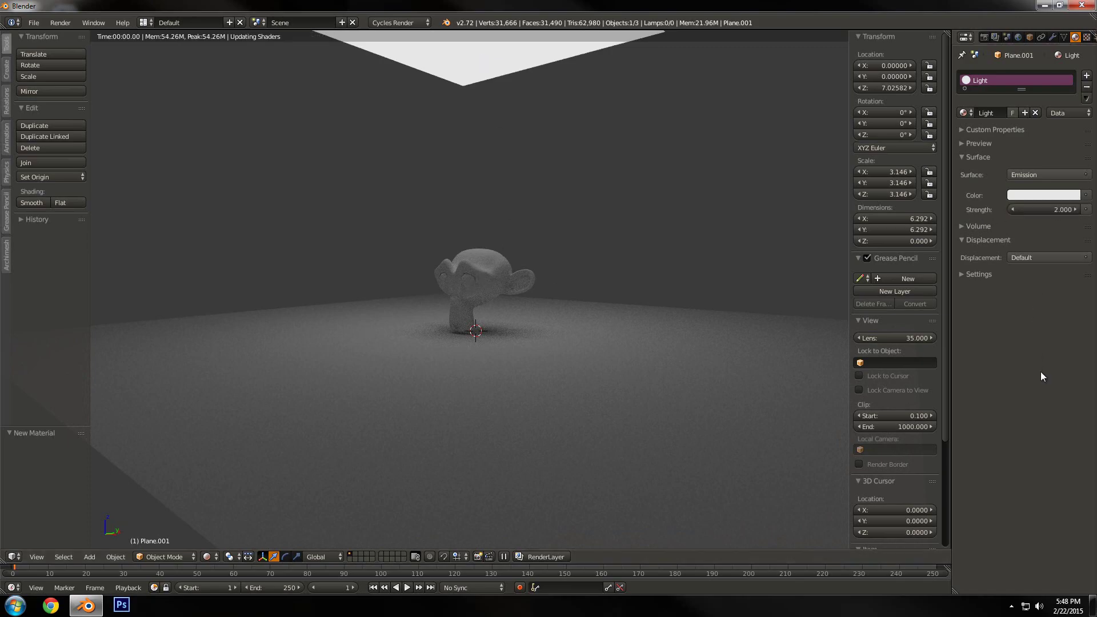
middle_drag(662, 265, 654, 274)
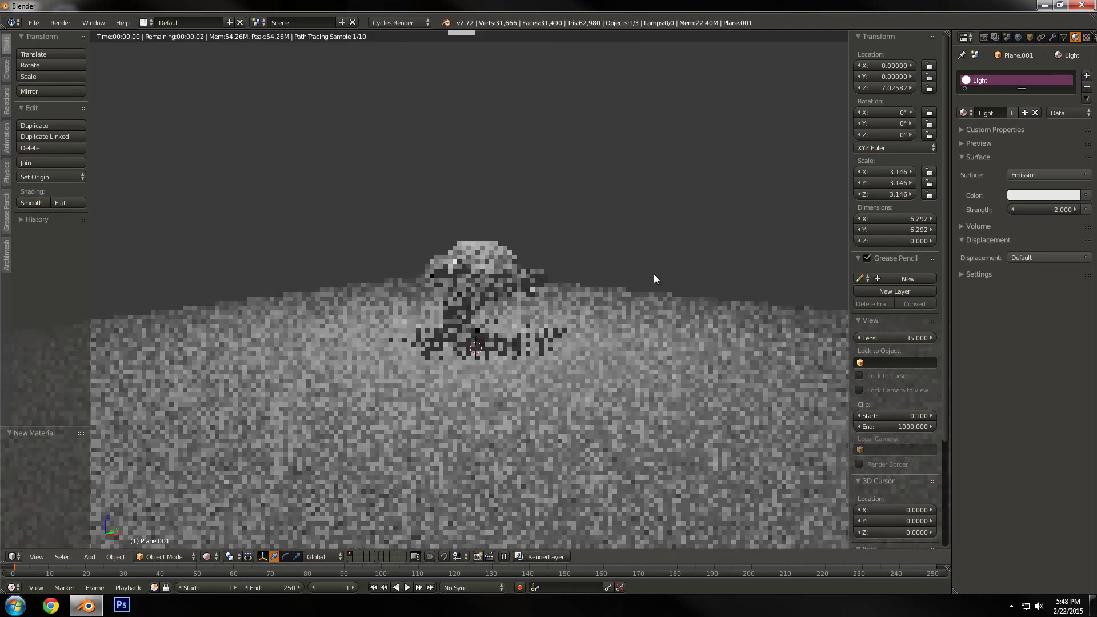
scroll(542, 307, up, 4)
scroll(382, 276, up, 1)
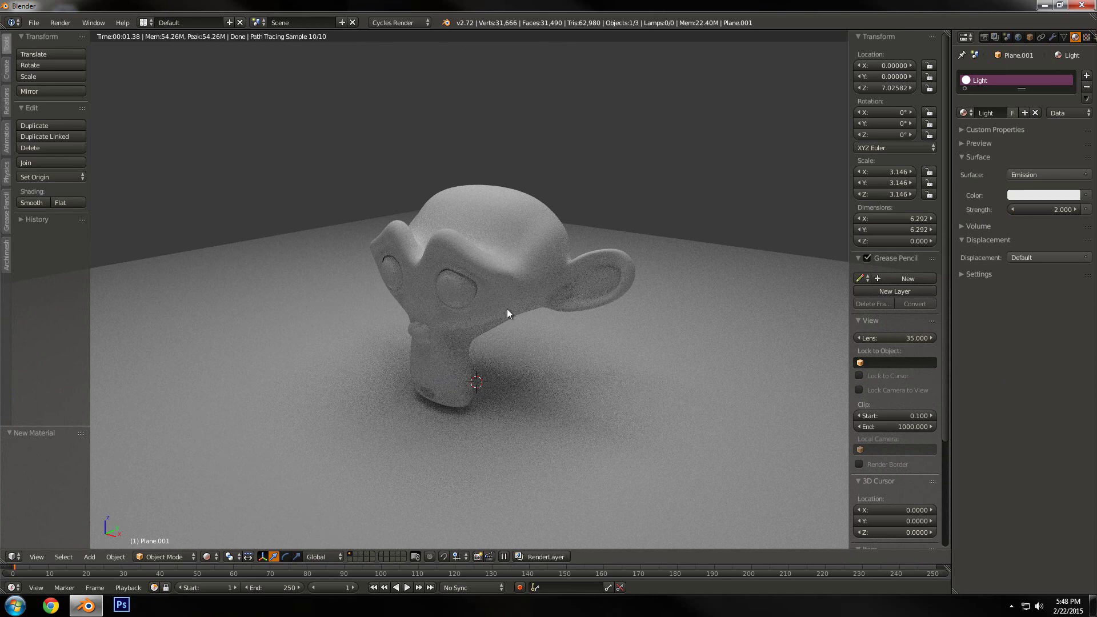
Give Suzanne a new Diffuse material named 'Monkey' with a warm beige-orange colour.
right_click(474, 266)
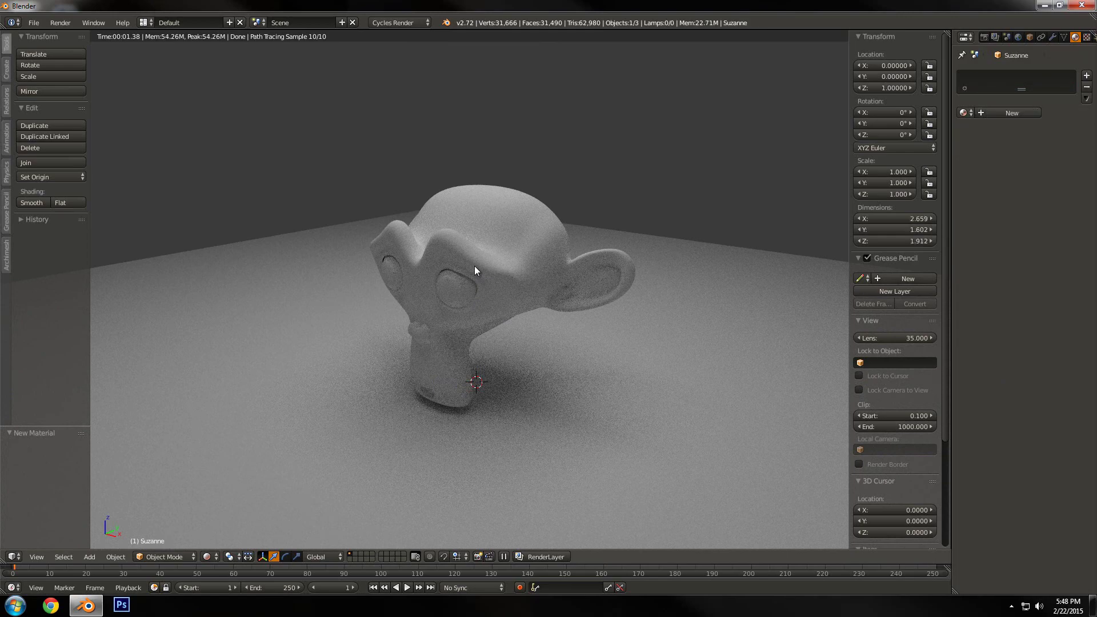
click(991, 112)
text(Monkey)
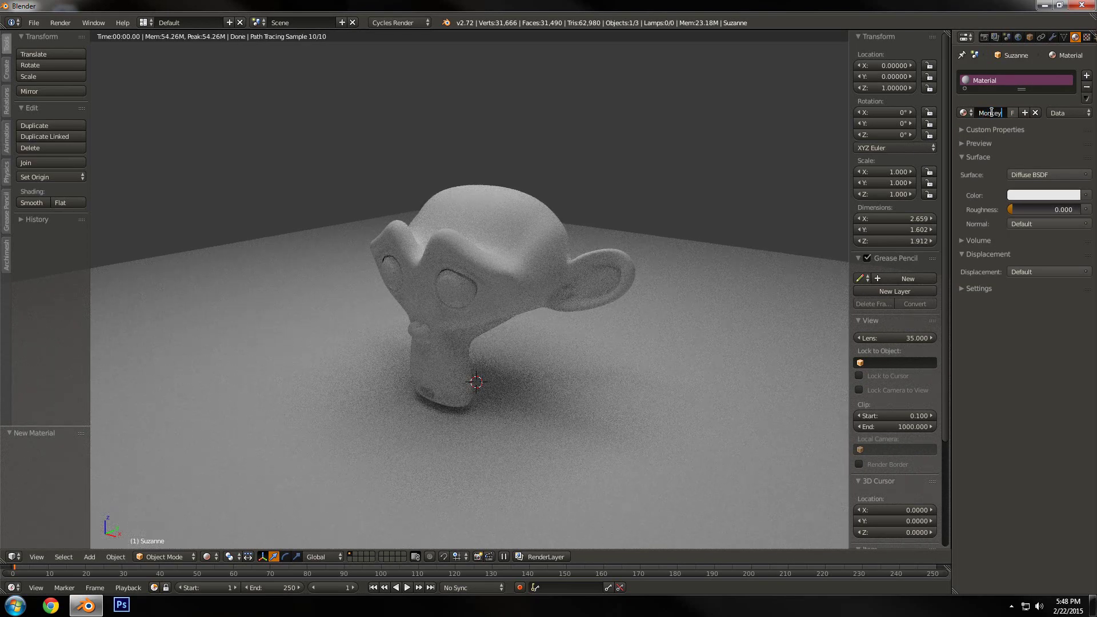
key(Return)
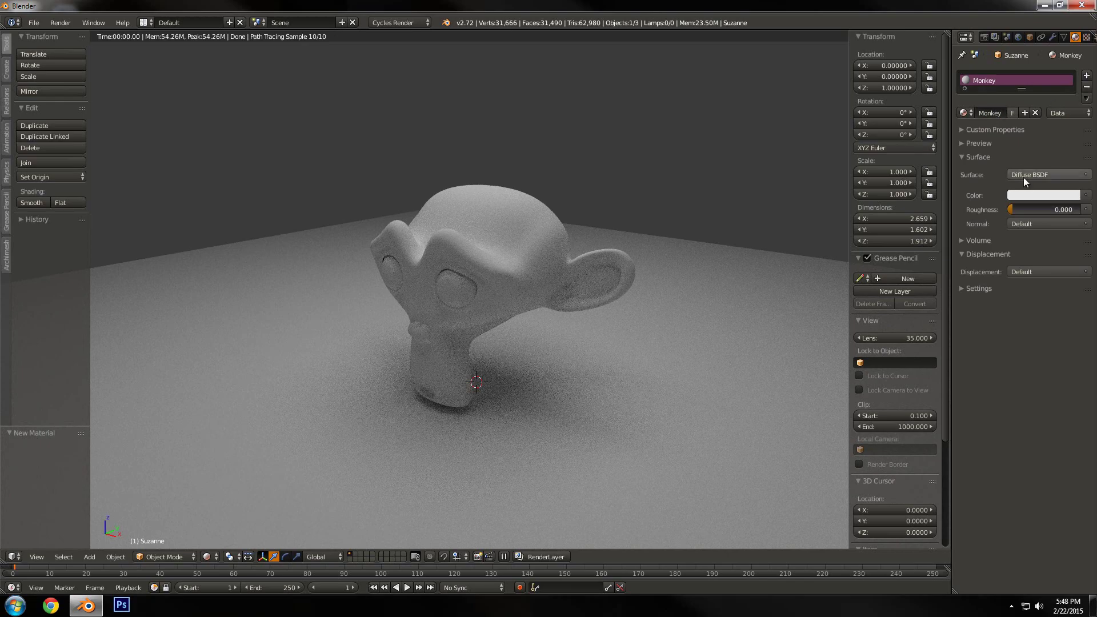
click(1043, 194)
drag(1018, 98, 1006, 90)
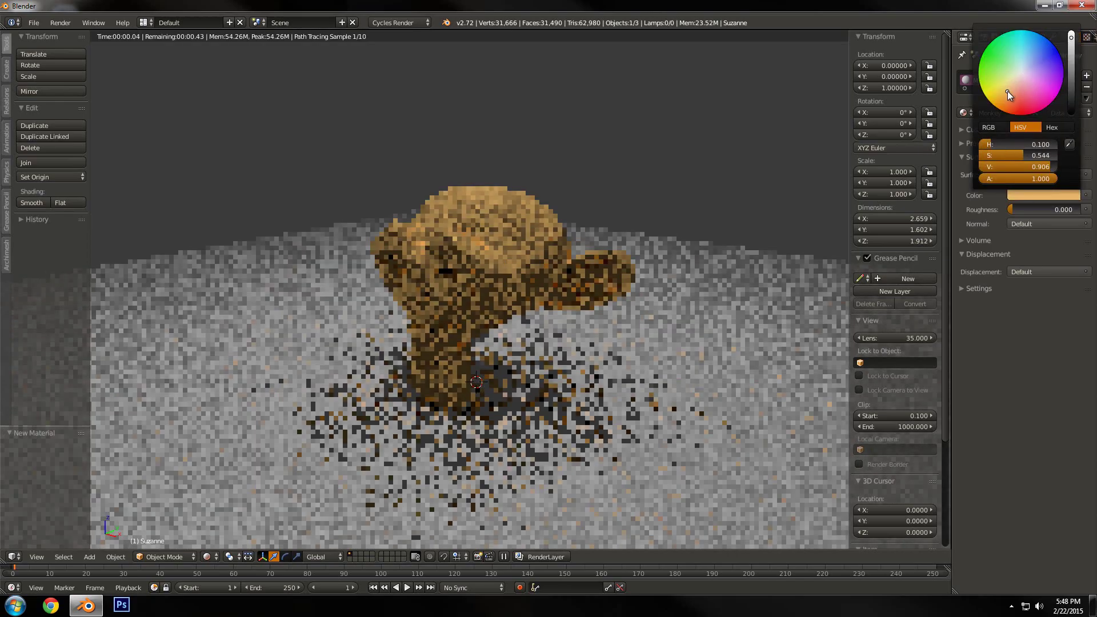
scroll(622, 297, up, 4)
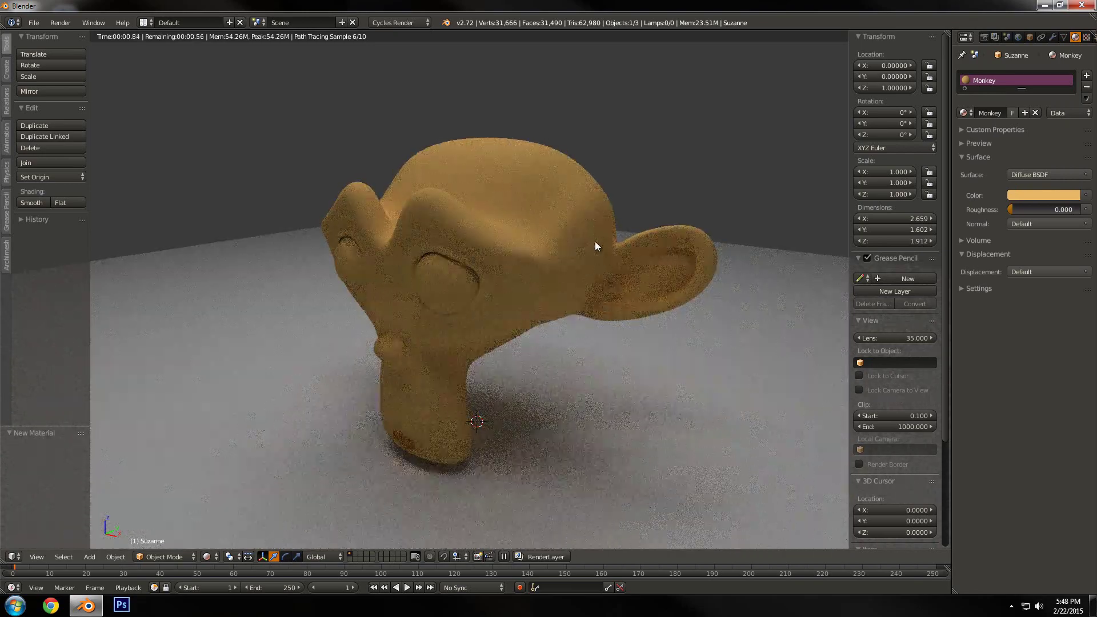
middle_drag(594, 241, 575, 239)
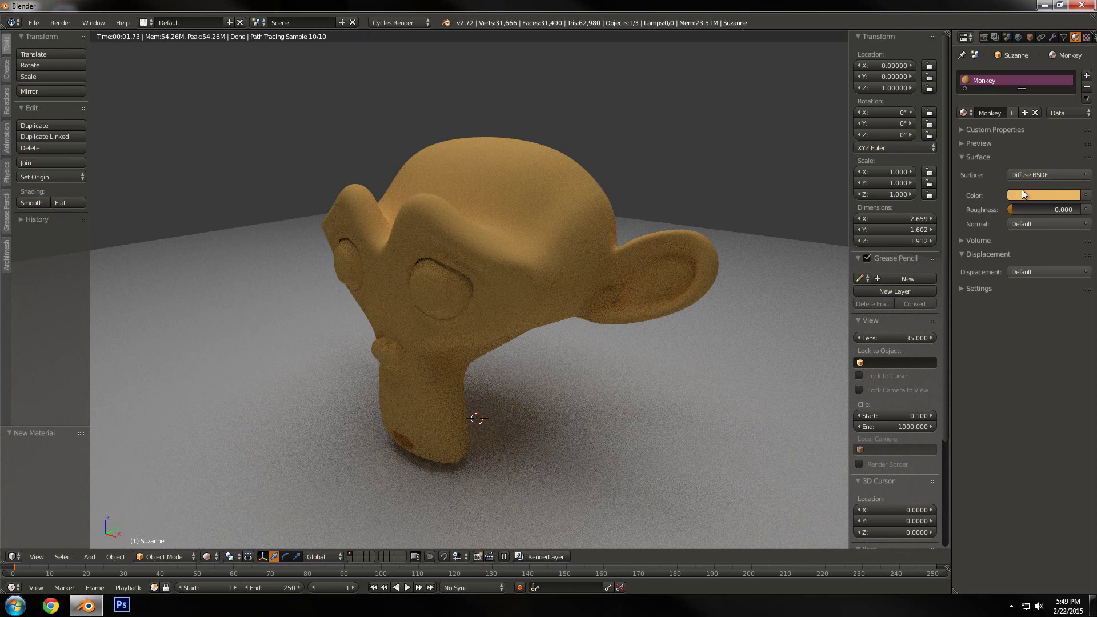
Try Glossy, Refraction and Glass BSDF on the Monkey material, settling on Glossy BSDF.
click(1015, 174)
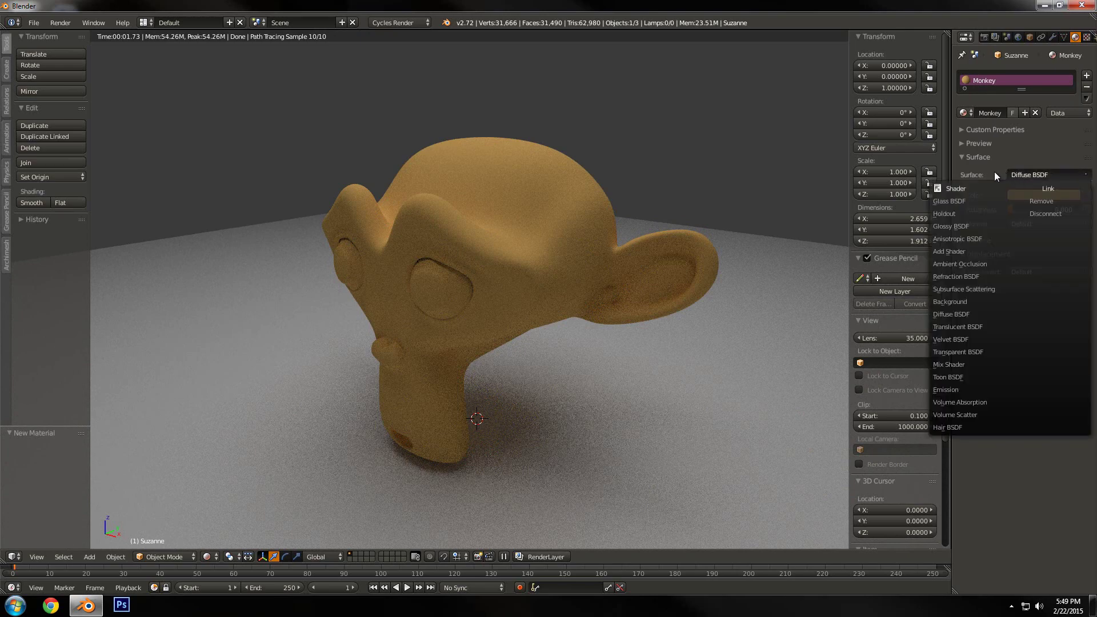
click(960, 227)
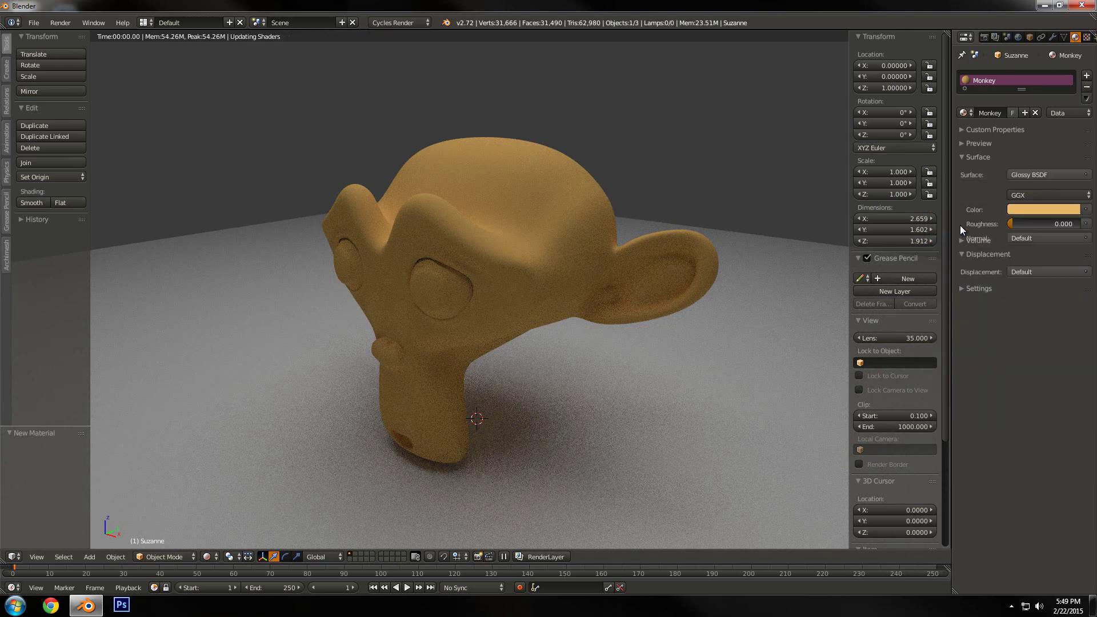
click(1038, 173)
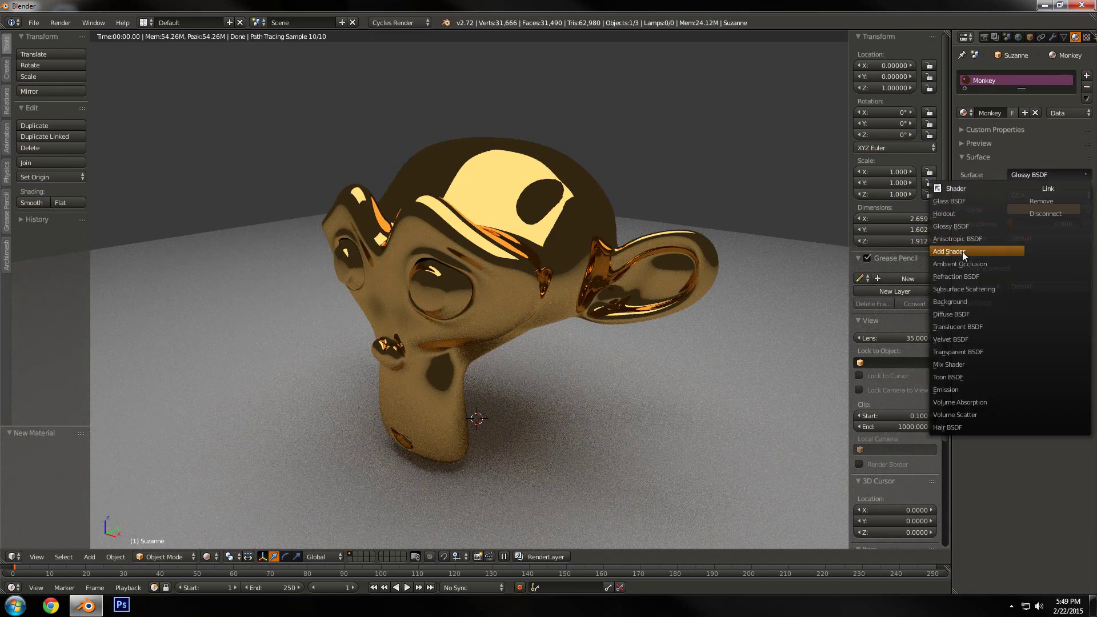
click(961, 274)
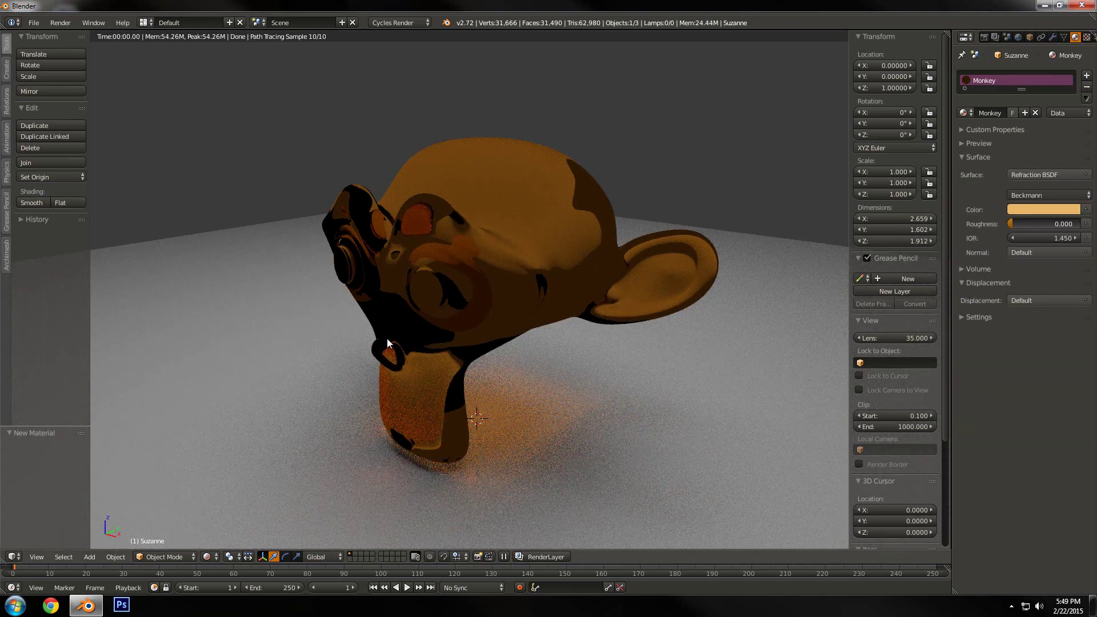
click(1026, 171)
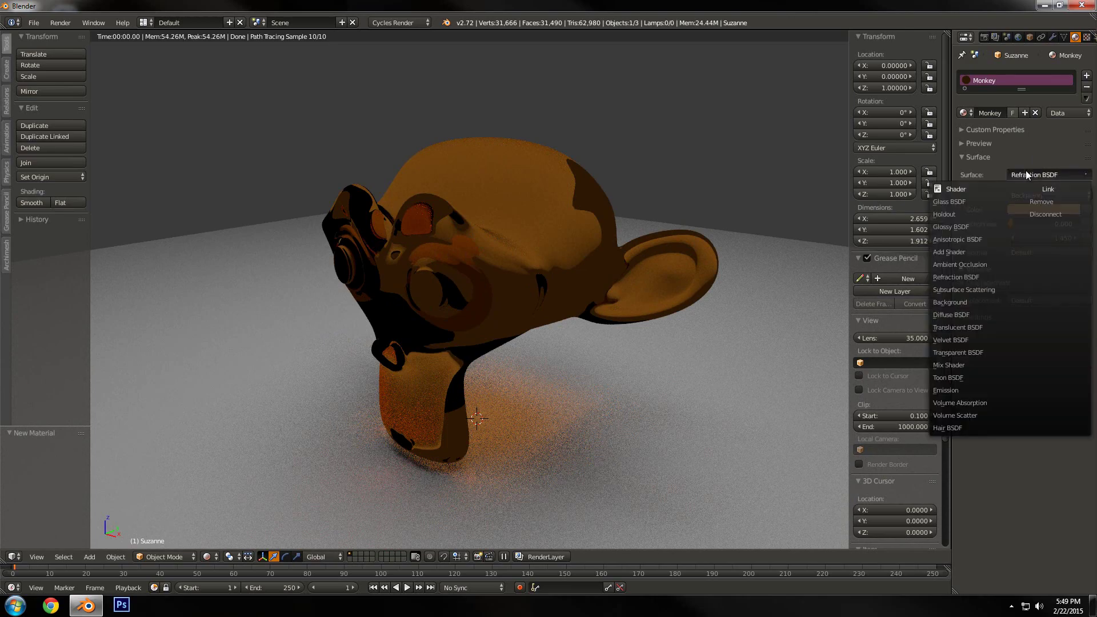
click(973, 201)
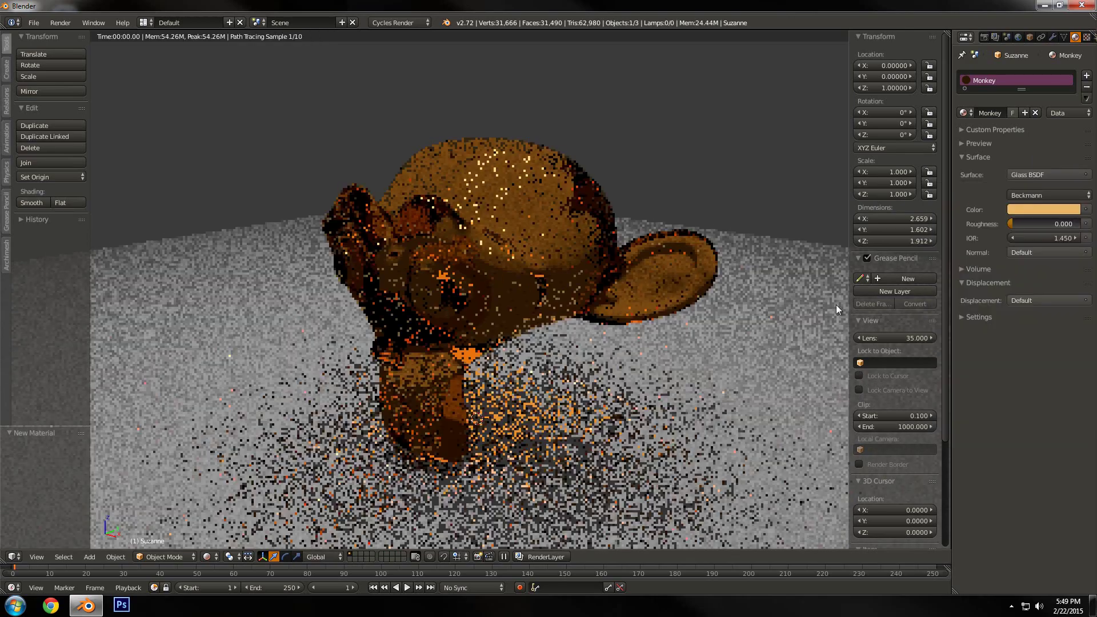
middle_drag(541, 369, 525, 263)
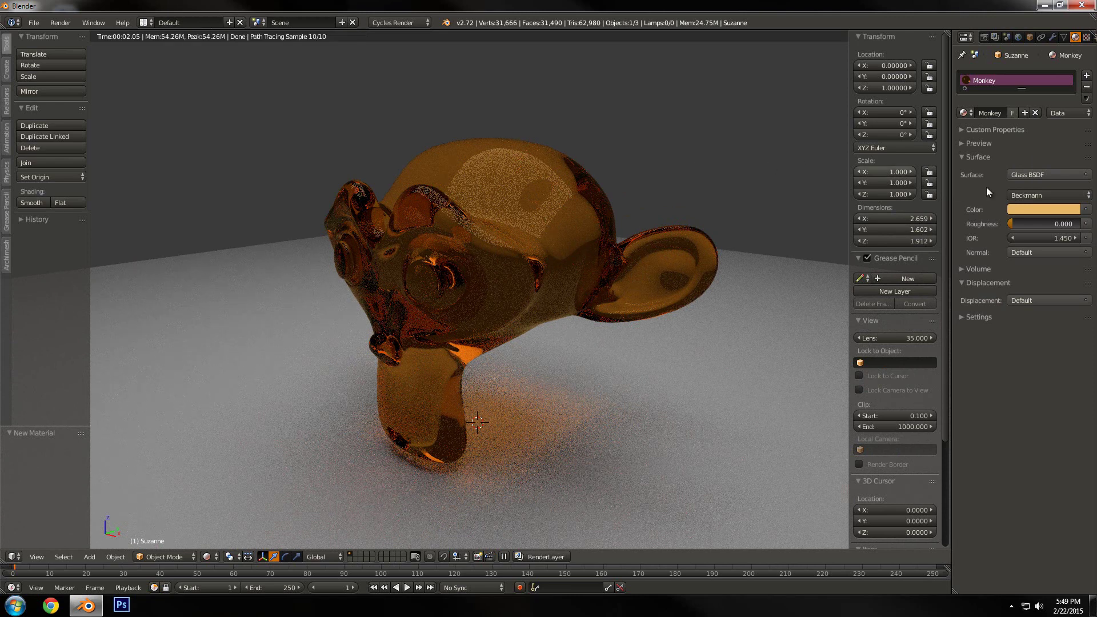
click(1031, 172)
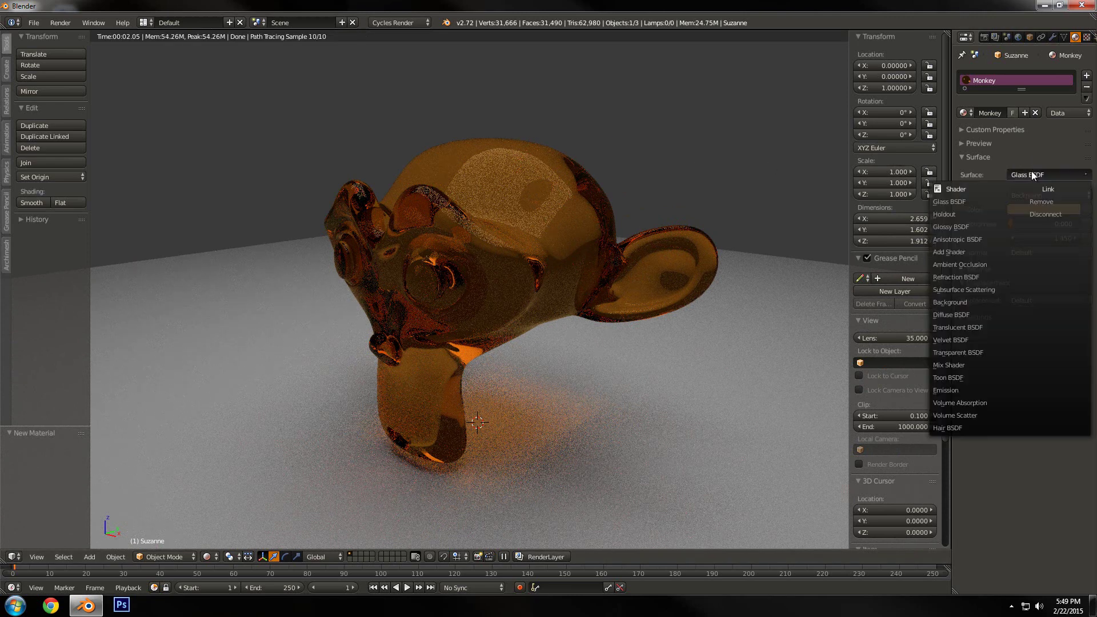
click(961, 226)
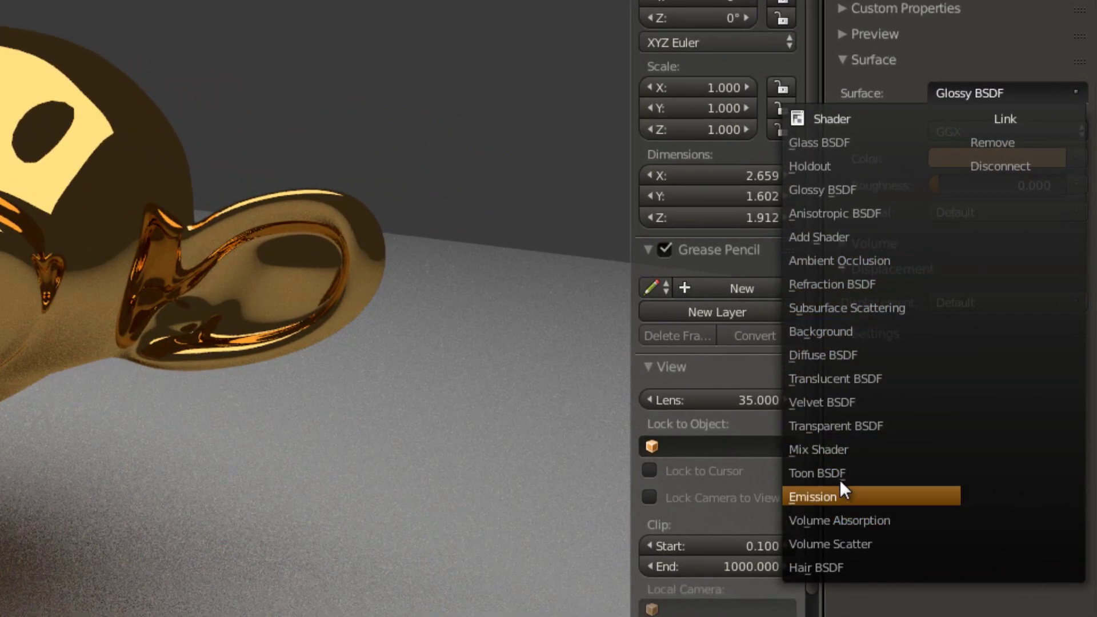
Make the Monkey surface a Mix Shader whose first input is a yellow-orange Diffuse BSDF.
click(844, 448)
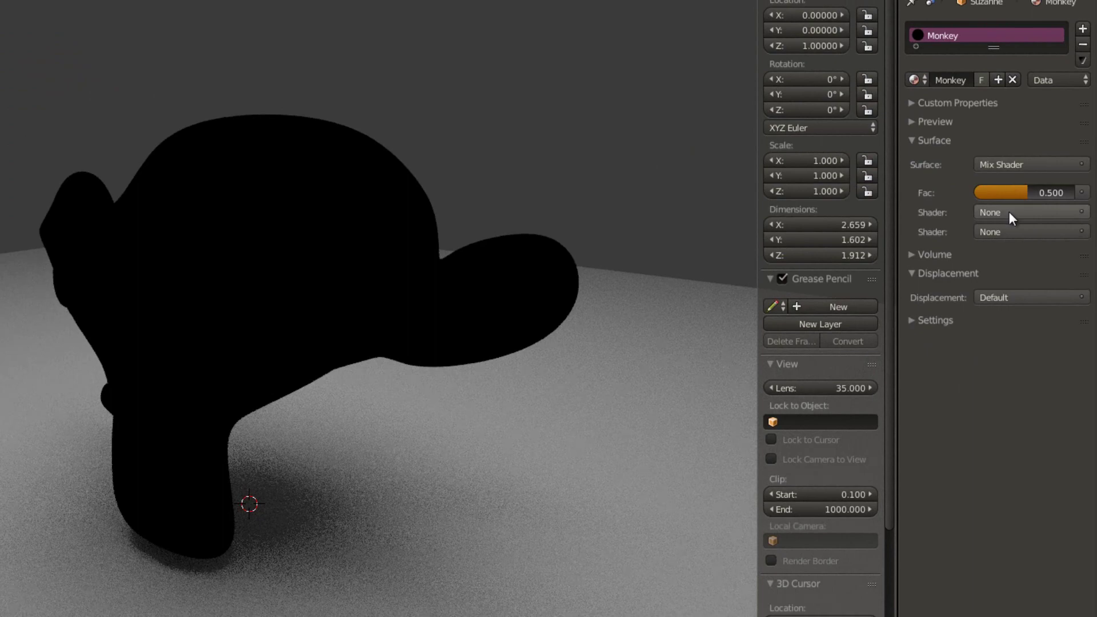
click(1008, 211)
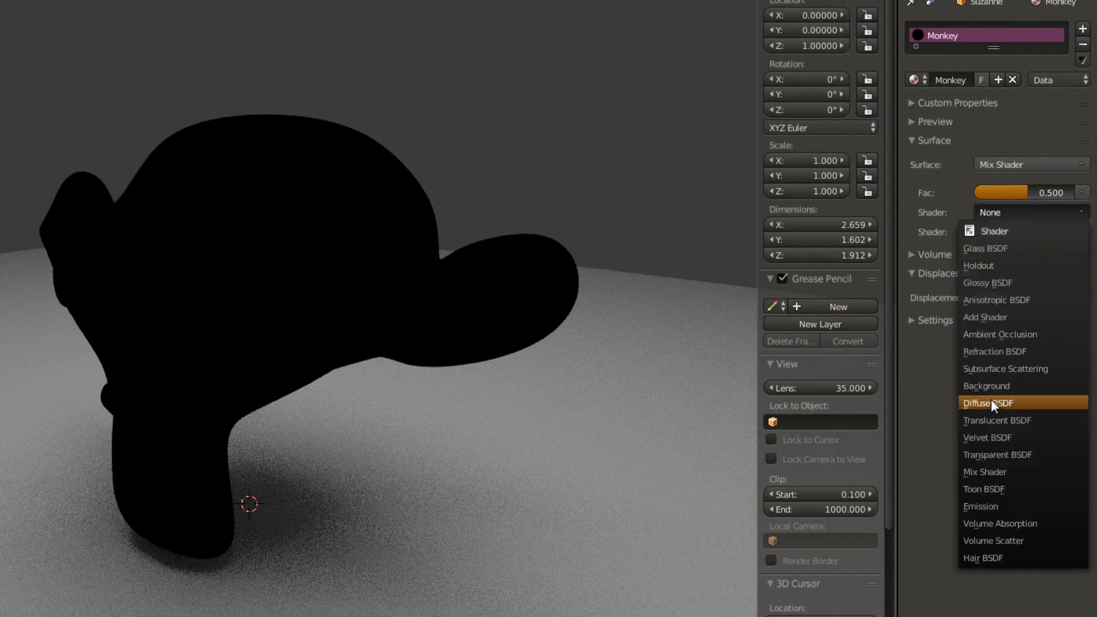
click(991, 402)
click(1008, 229)
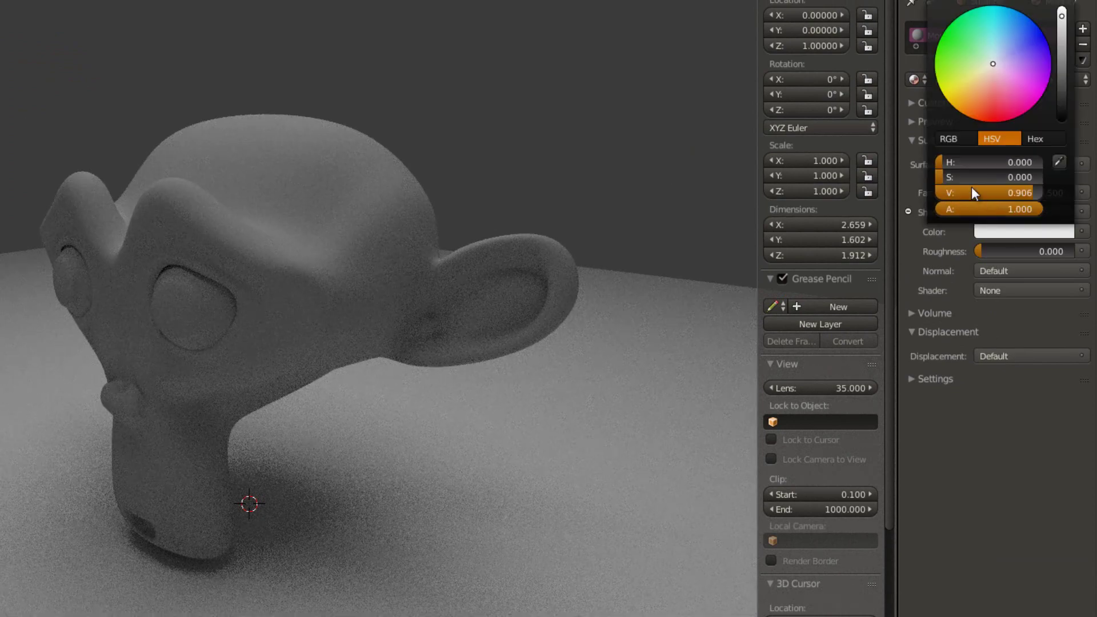
click(971, 92)
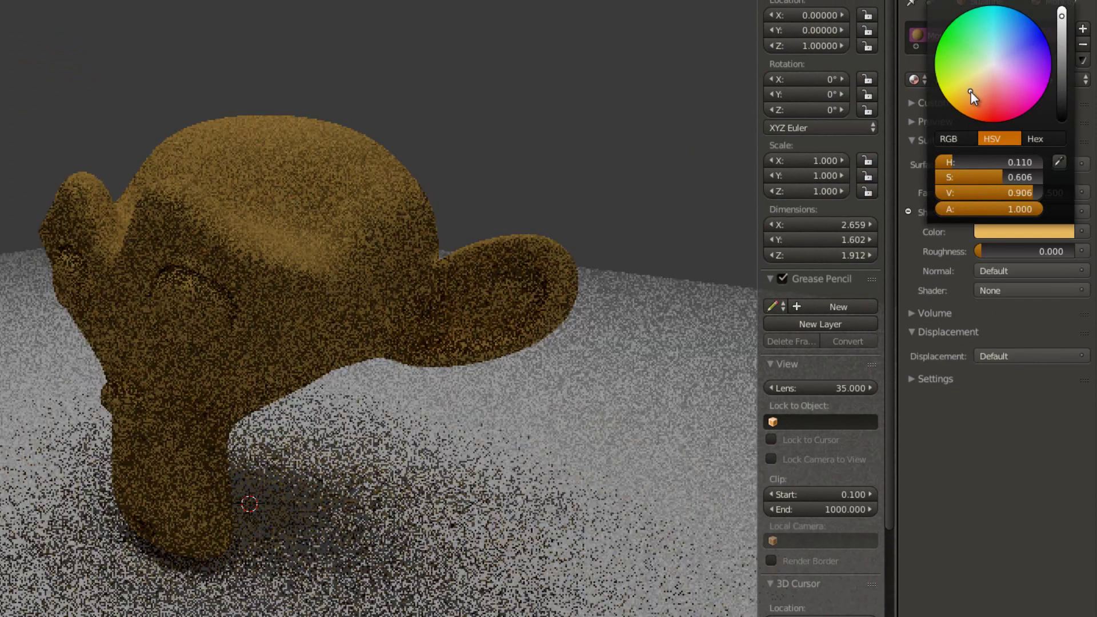
click(992, 289)
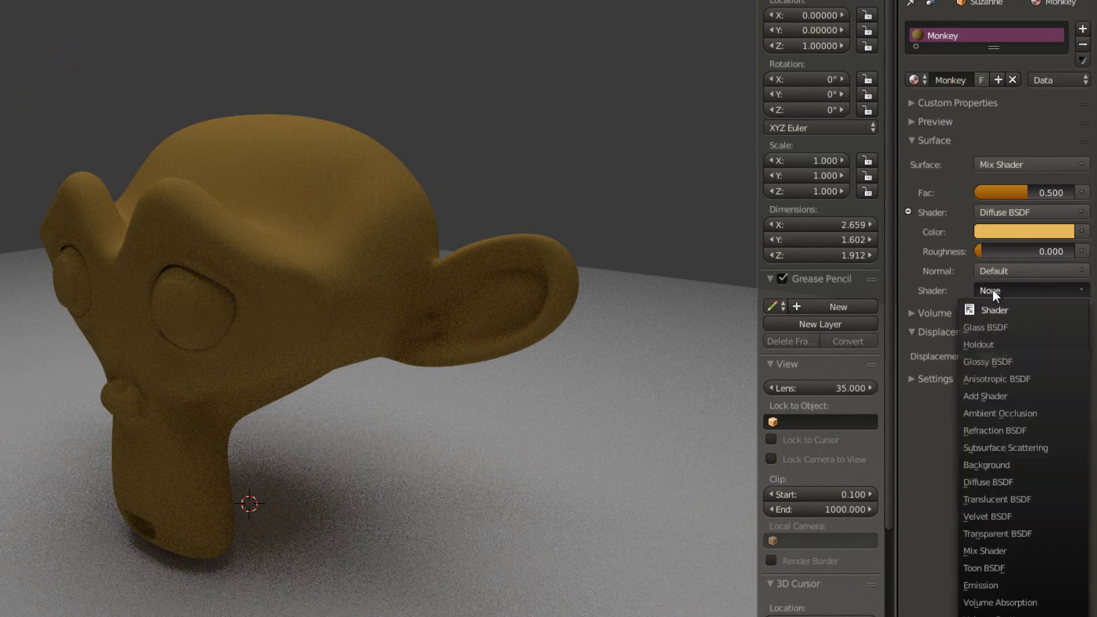
Set the second mix input to Glossy BSDF with roughness 0.000.
click(995, 359)
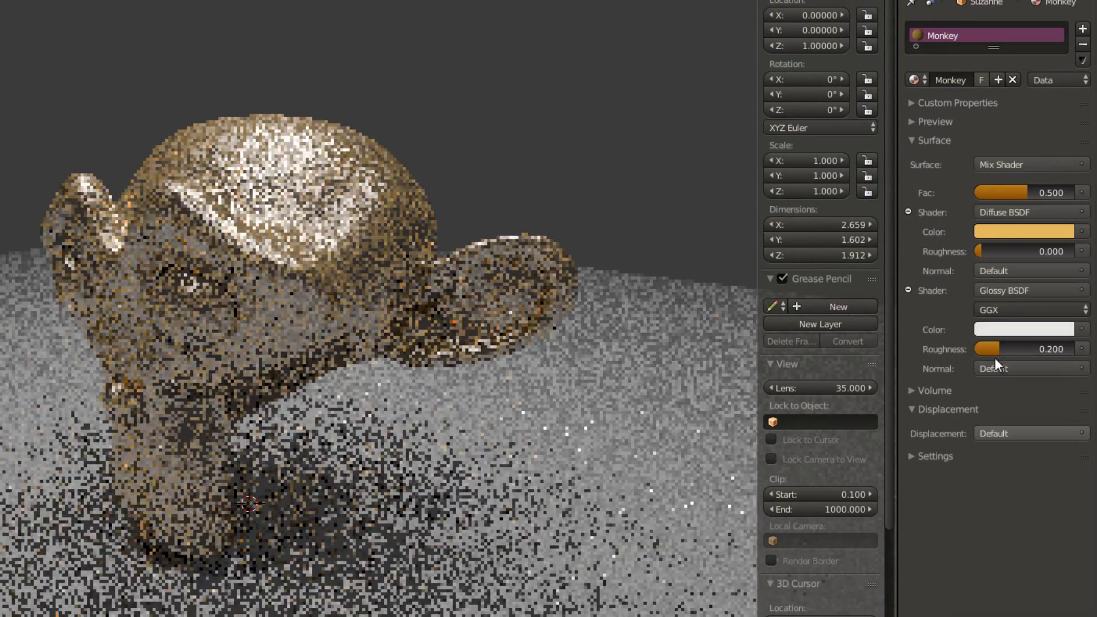
drag(990, 349, 949, 355)
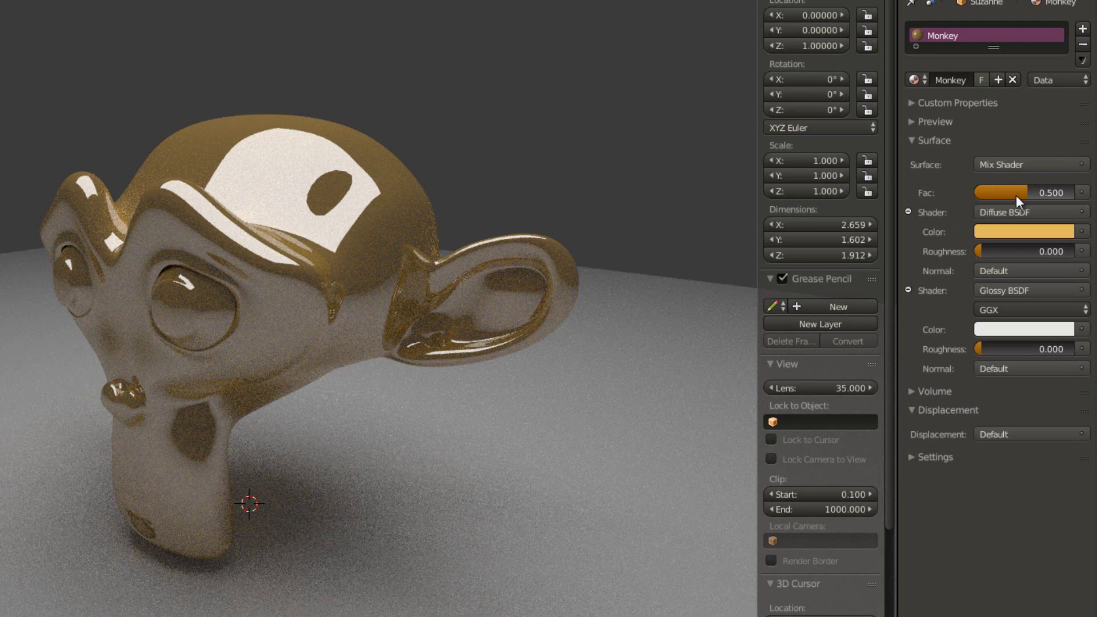
Compare mix factors between 0 and 1, settling on Fac 0.167.
key(BackSpace)
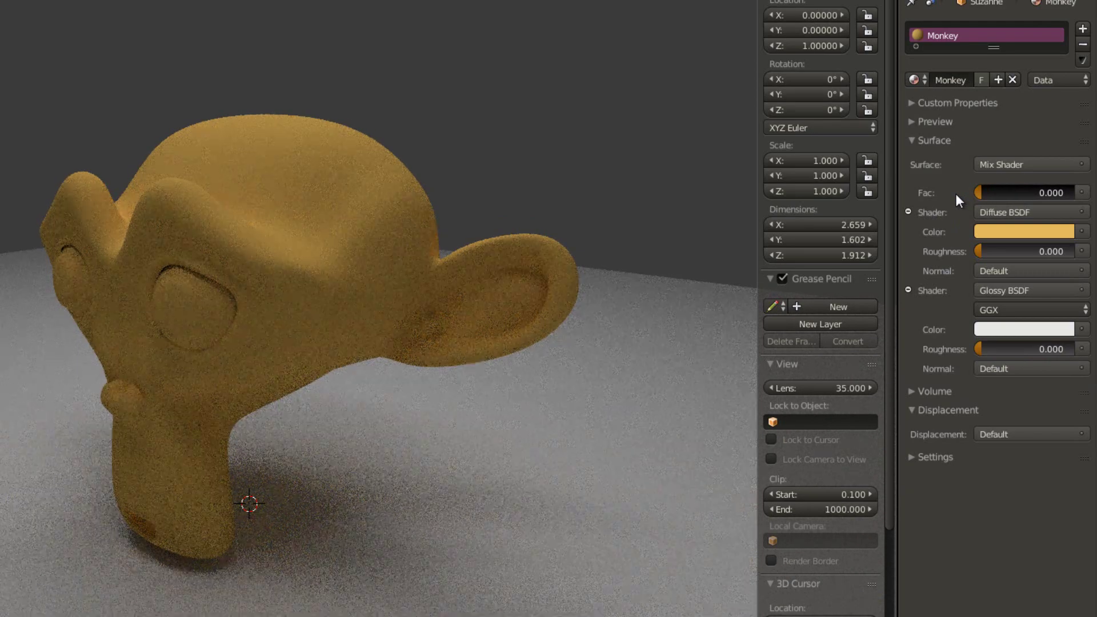
drag(978, 193, 1063, 192)
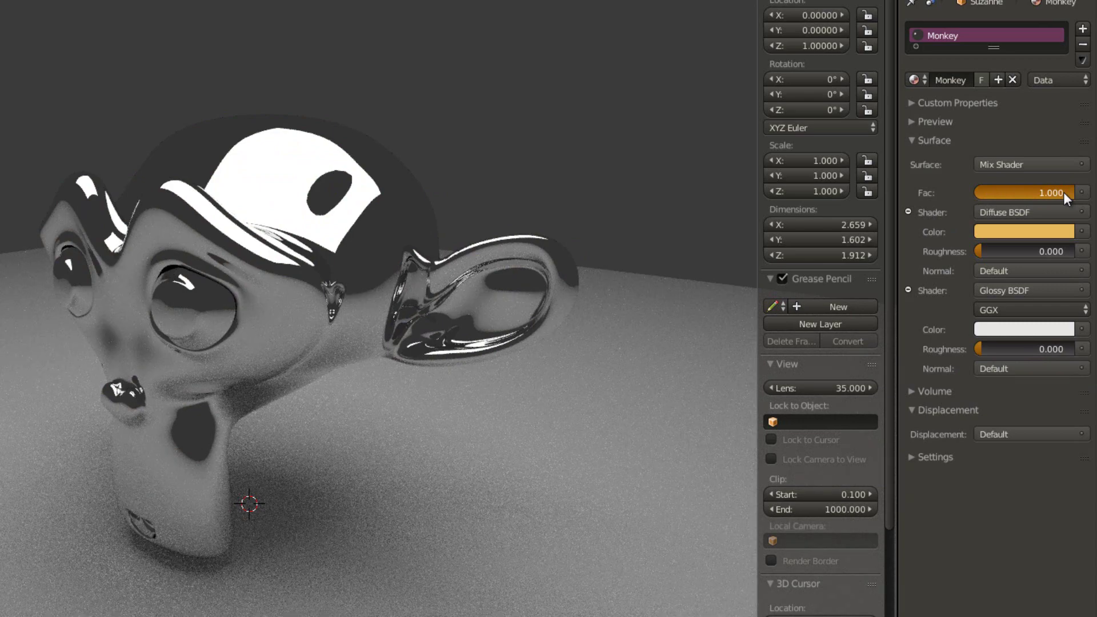
drag(1052, 193, 985, 200)
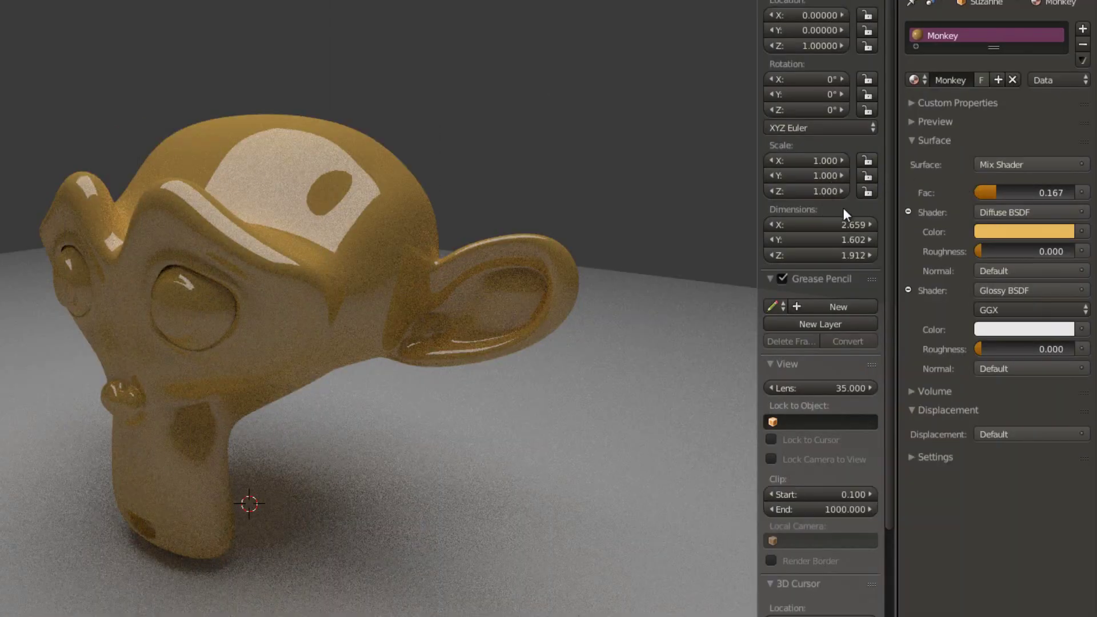
middle_drag(538, 261, 518, 373)
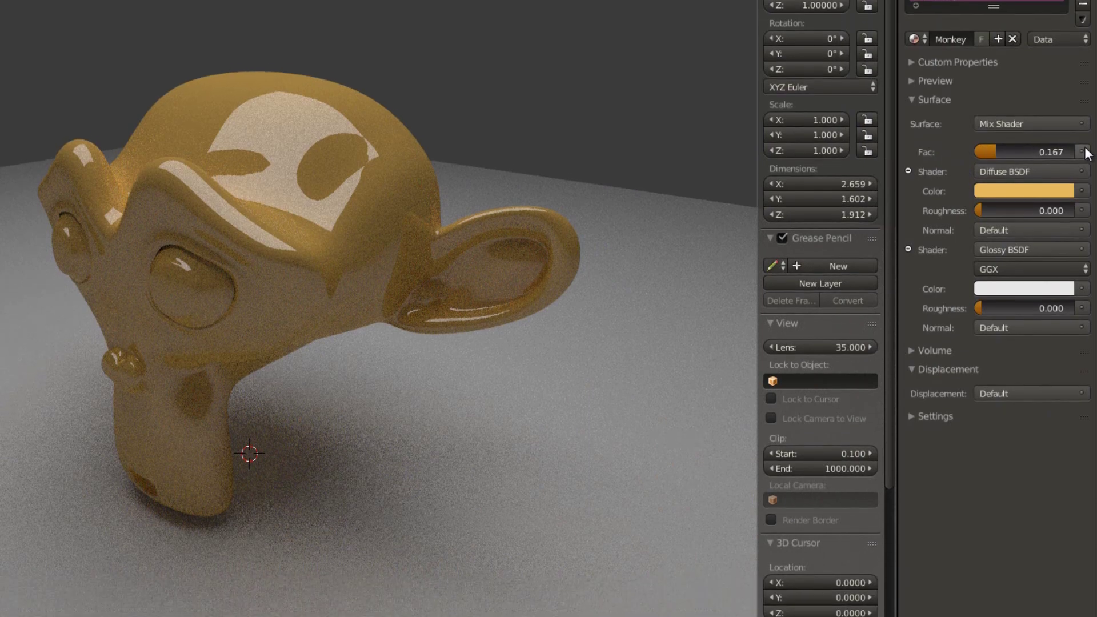
click(1083, 192)
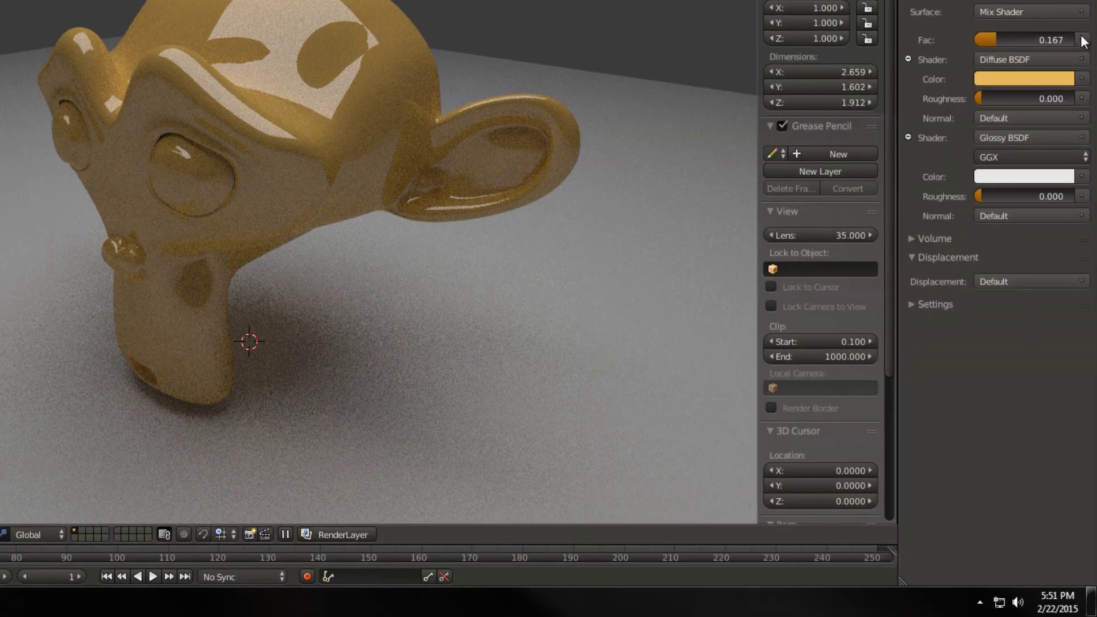
Drive the Mix Shader's Fac with a Fresnel input (IOR 1.450) and orbit to check Suzanne's edges.
click(1081, 40)
scroll(764, 577, down, 4)
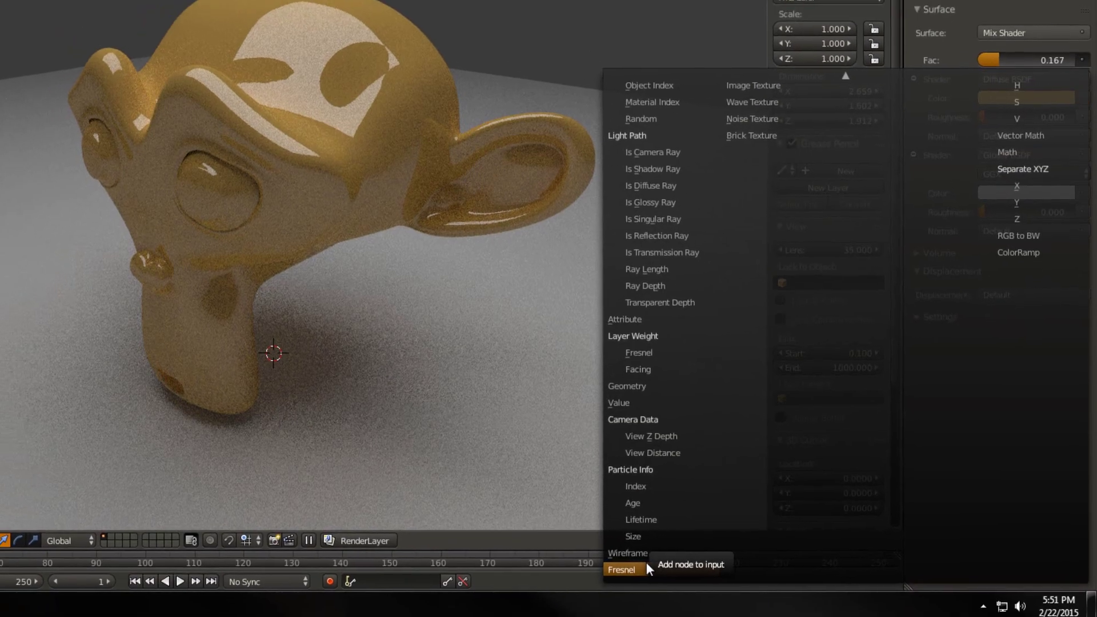
click(634, 558)
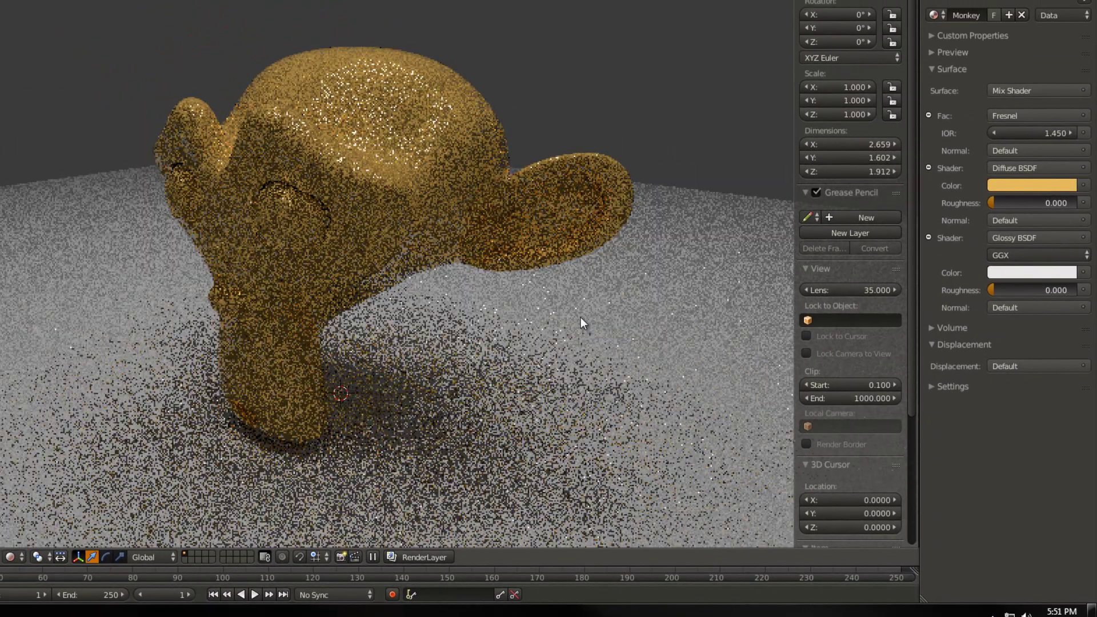
scroll(580, 317, up, 3)
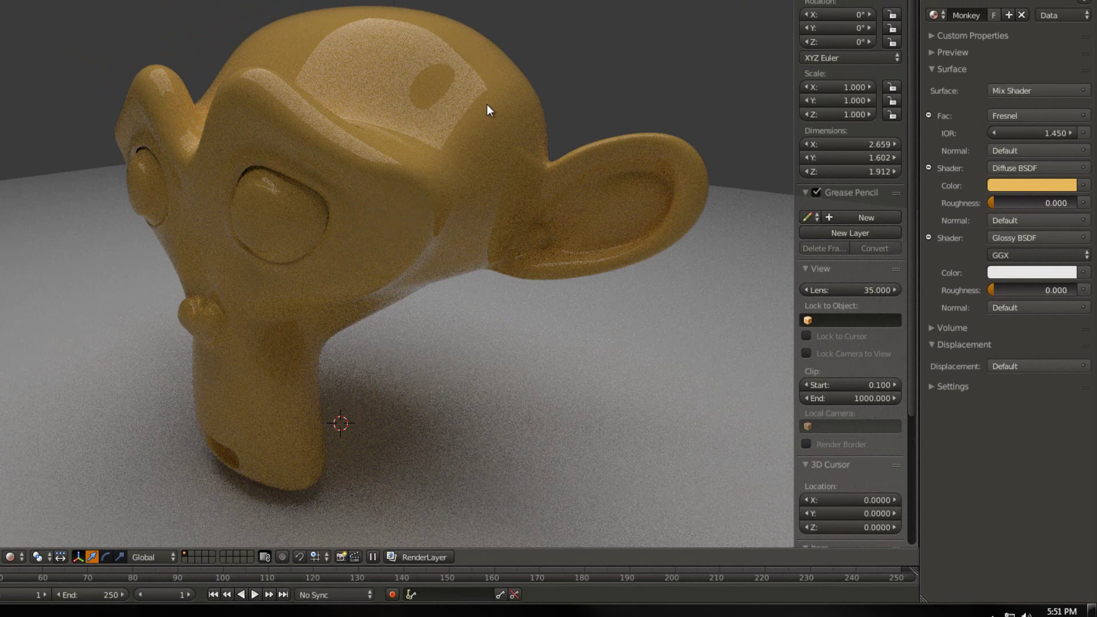
middle_drag(496, 366, 381, 364)
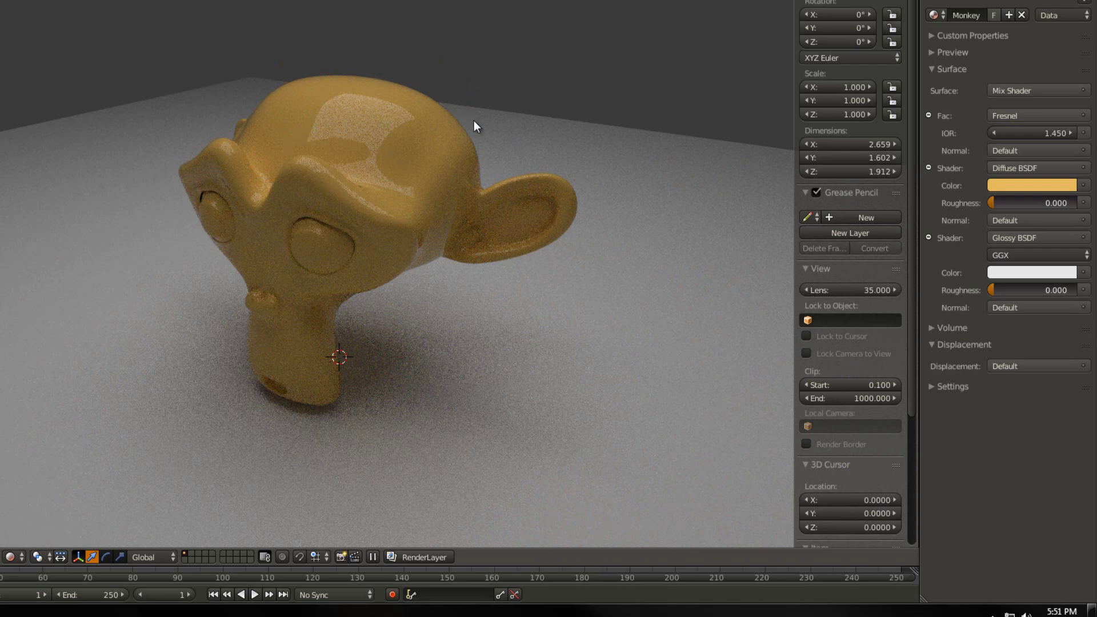
click(1084, 186)
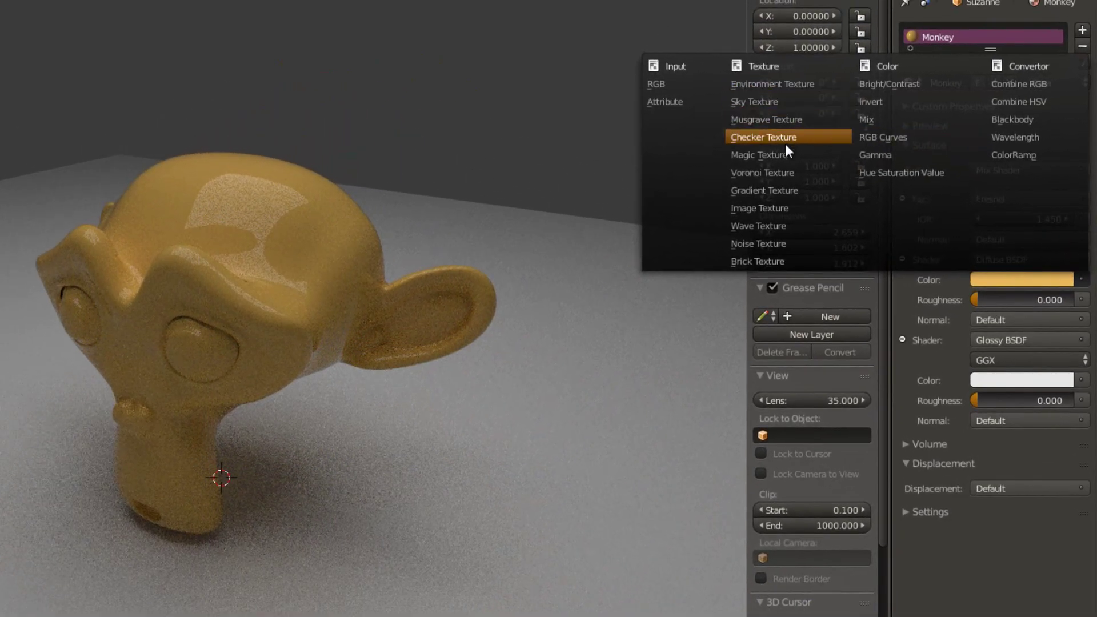
Feed the Diffuse Color from an Image Texture loading okamitex.jpg from the Textures folder.
click(788, 207)
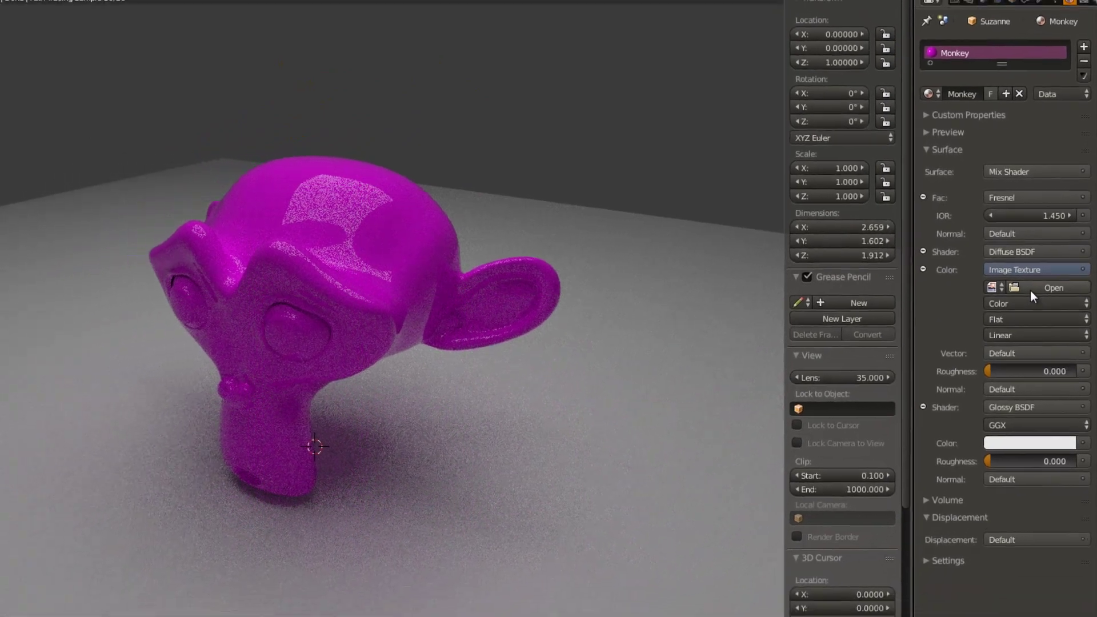
click(1048, 300)
click(32, 247)
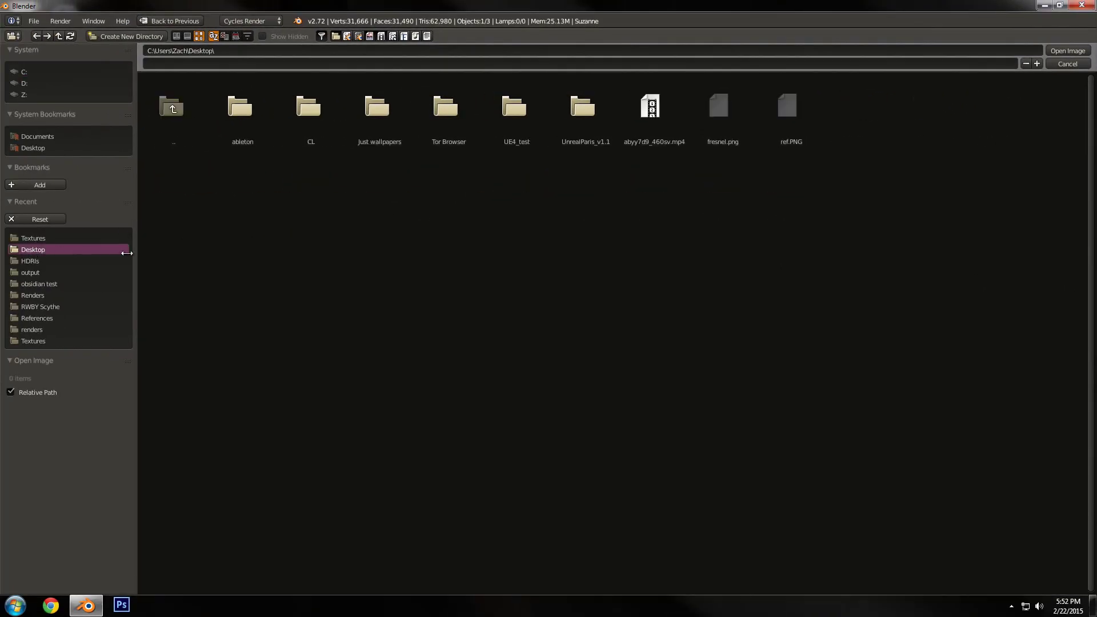
click(34, 239)
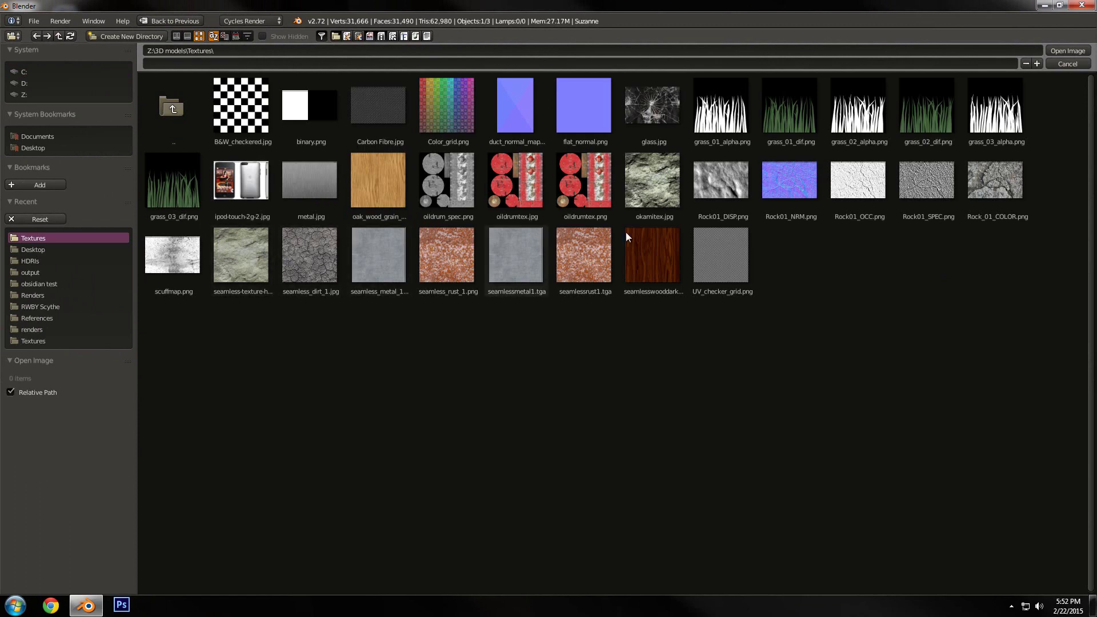
double_click(663, 200)
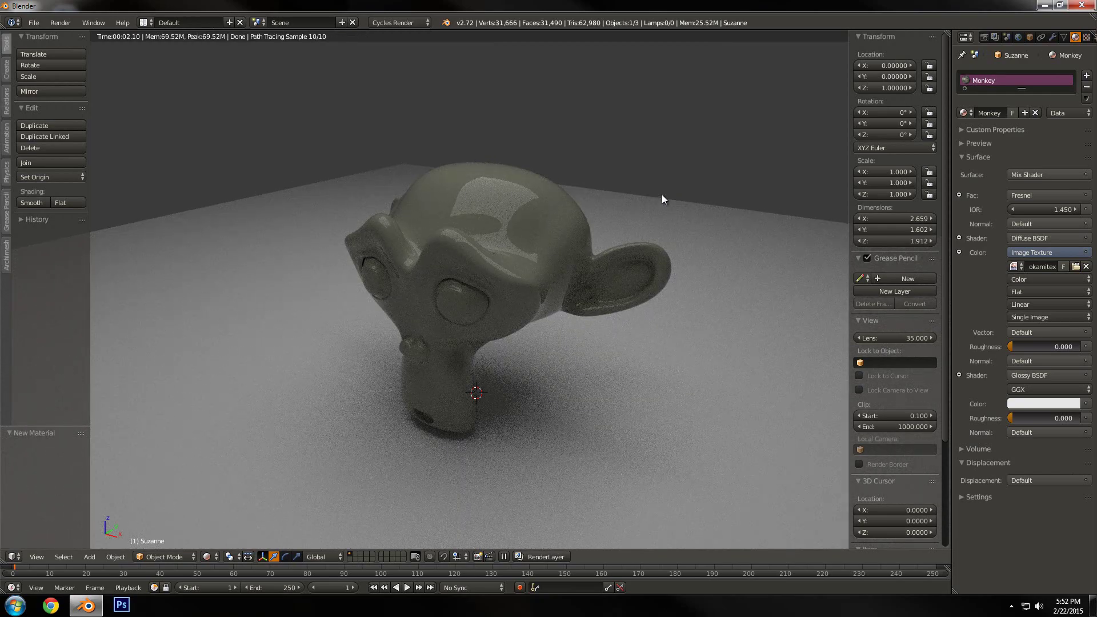
middle_drag(587, 268, 538, 294)
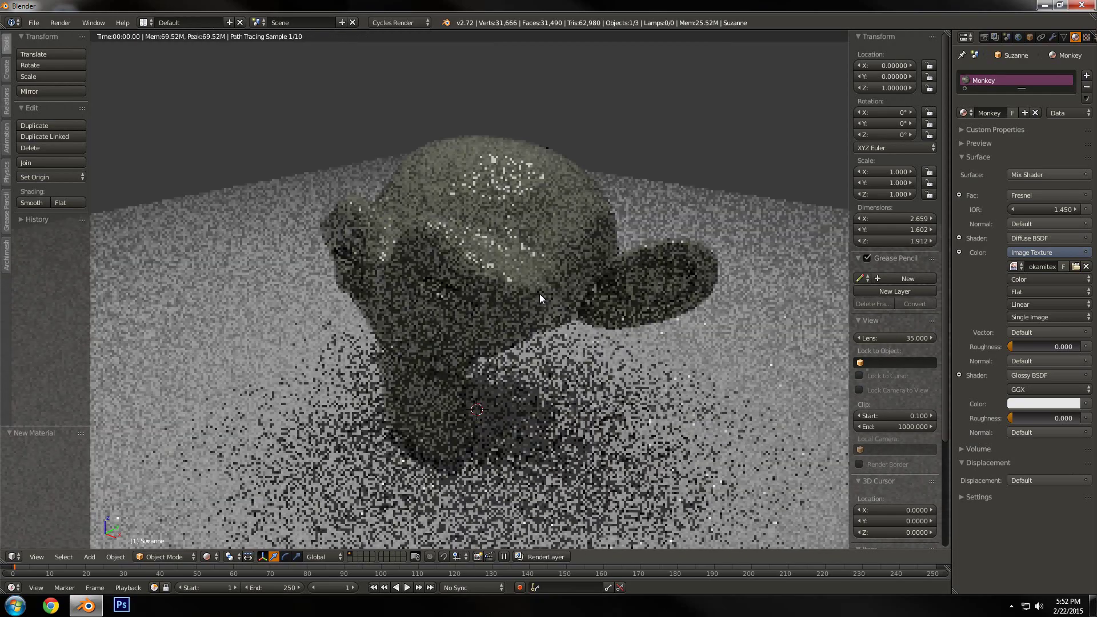
scroll(564, 210, up, 2)
mouse_move(563, 215)
middle_down()
mouse_move(591, 206)
mouse_move(570, 222)
middle_up()
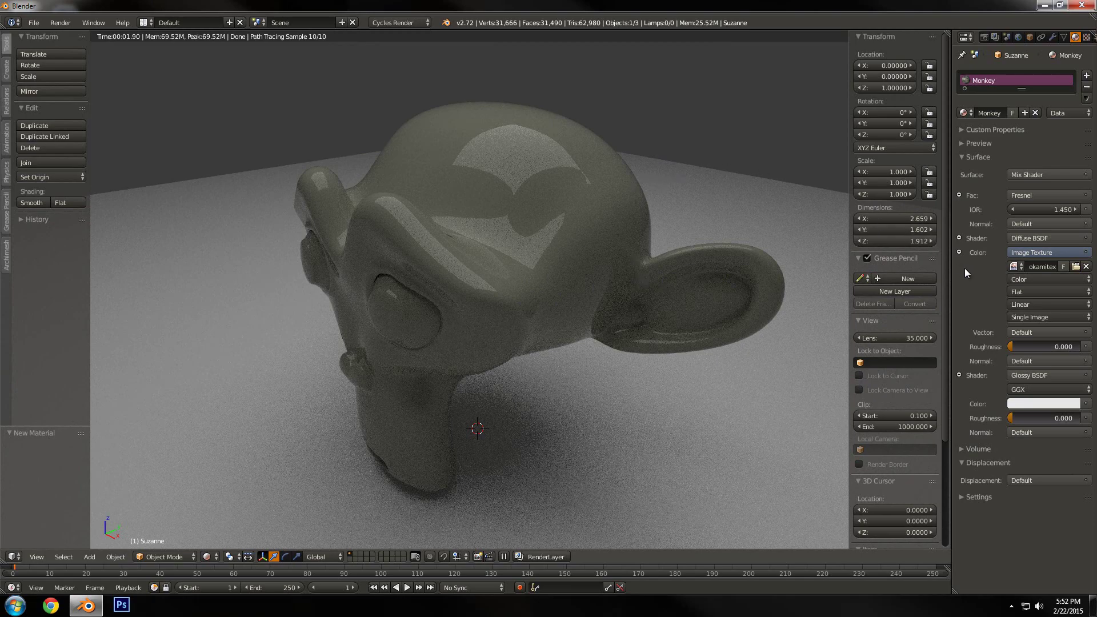
middle_drag(770, 260, 488, 230)
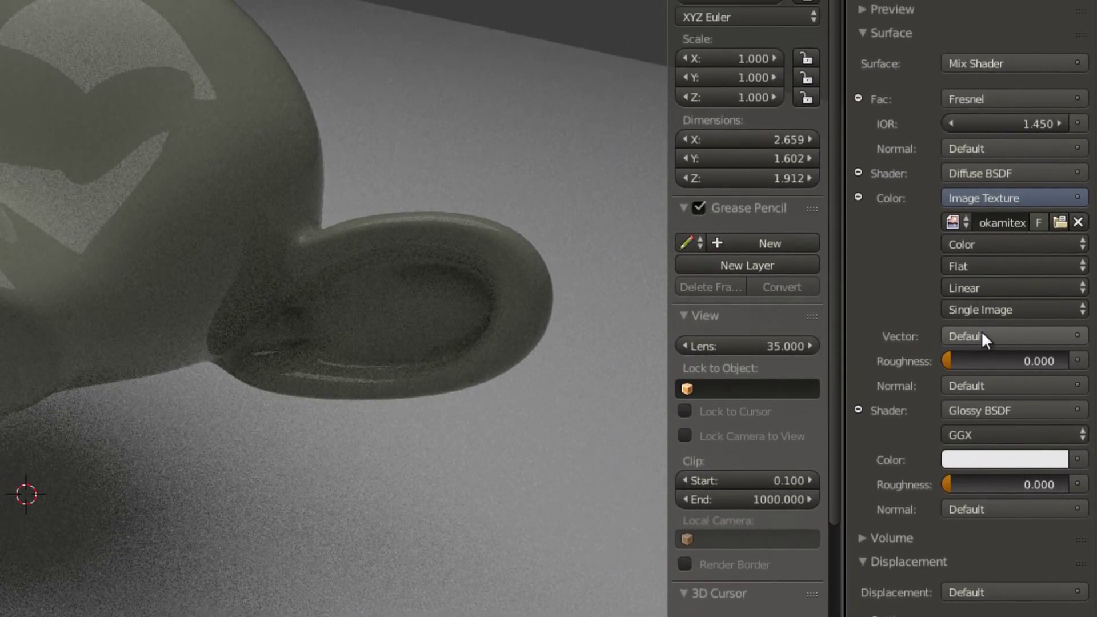
Map the okamitex image texture's Vector with Generated texture coordinates.
click(976, 266)
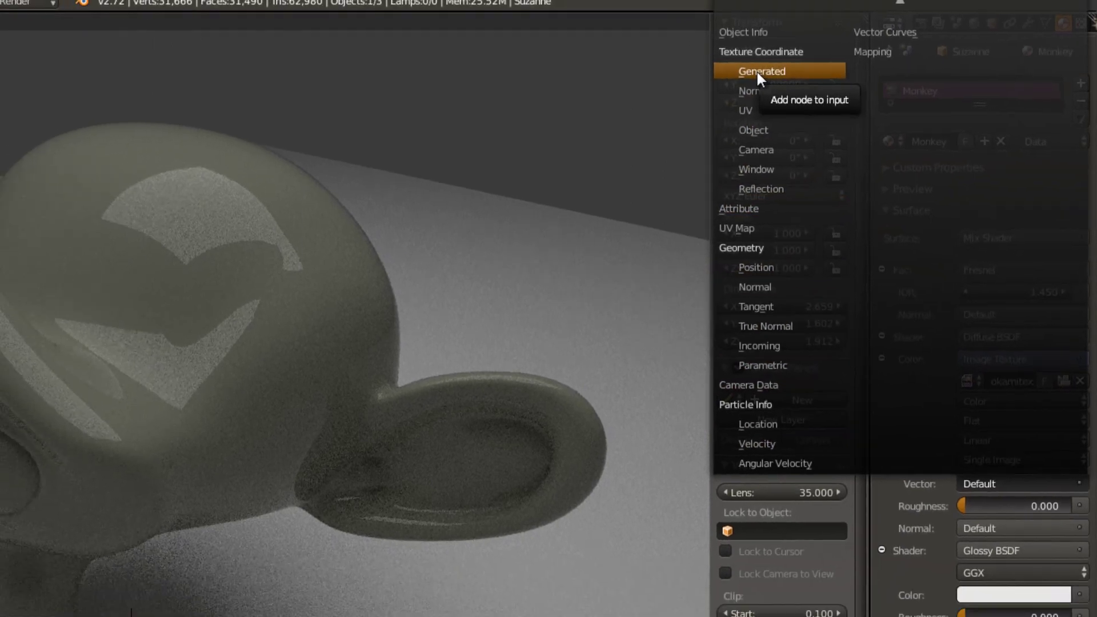
click(757, 72)
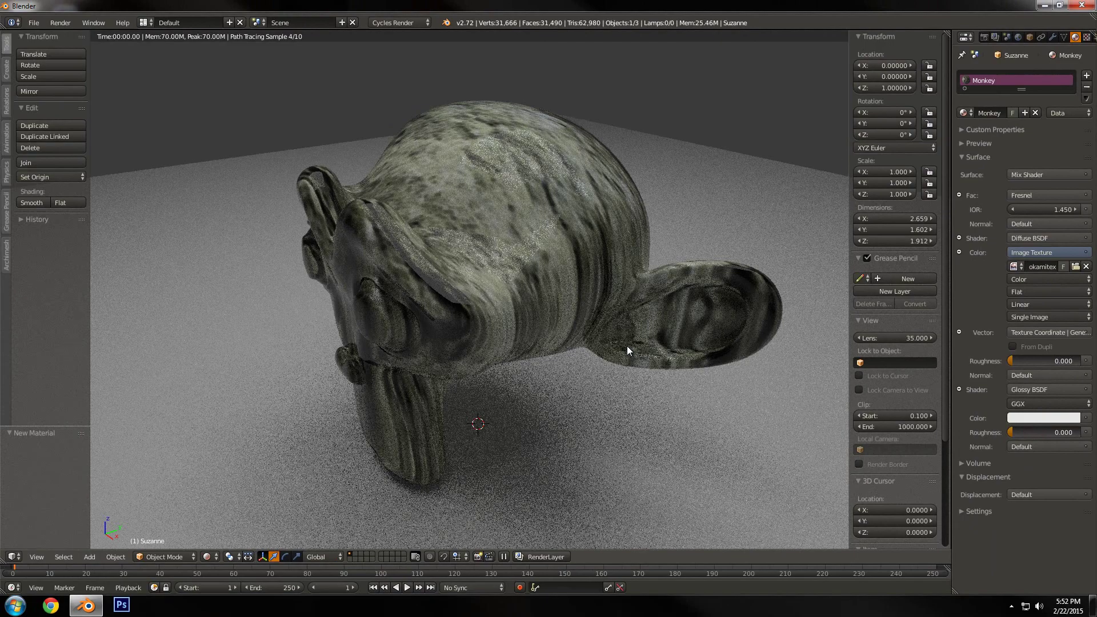
scroll(641, 334, down, 2)
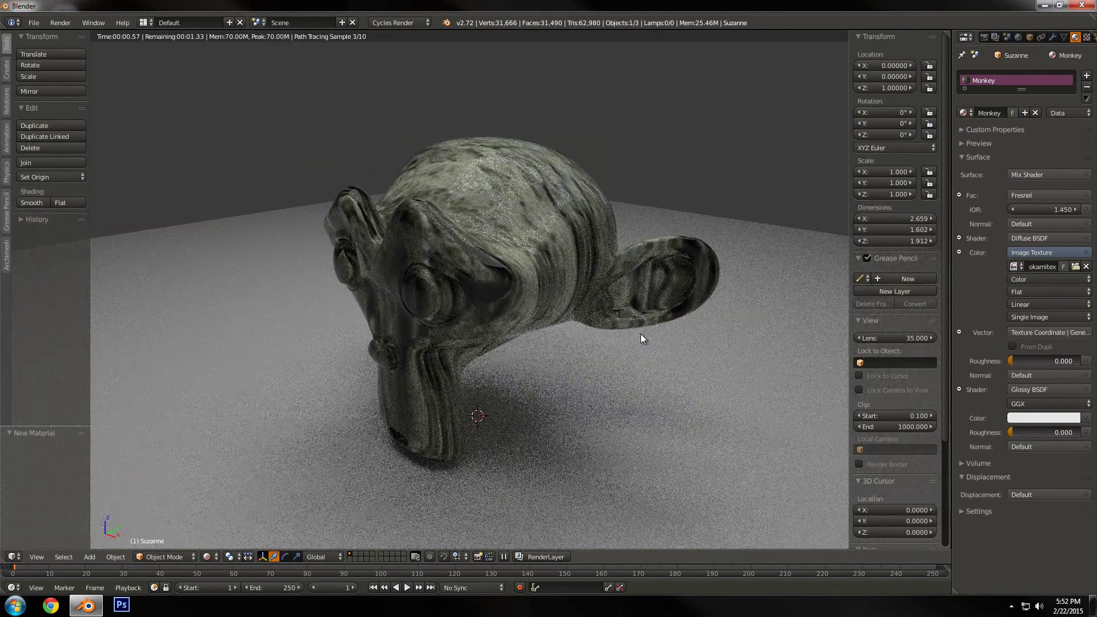